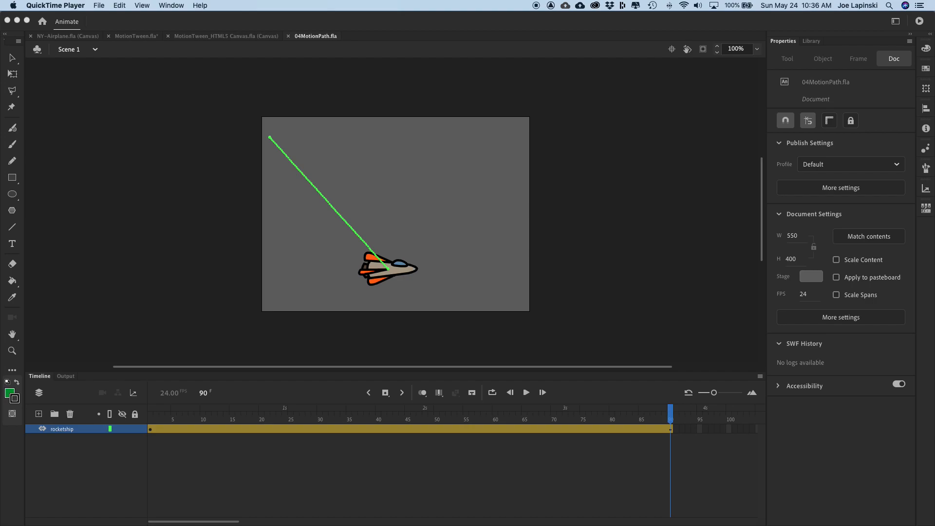
# - Play back the rocketship's straight motion tween in the timeline
pyautogui.click(583, 502)
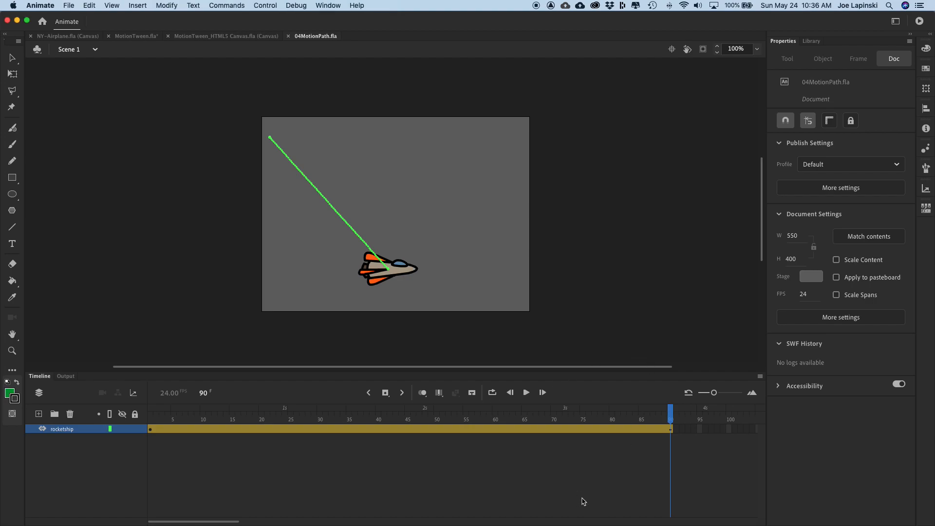
pyautogui.press('Return')
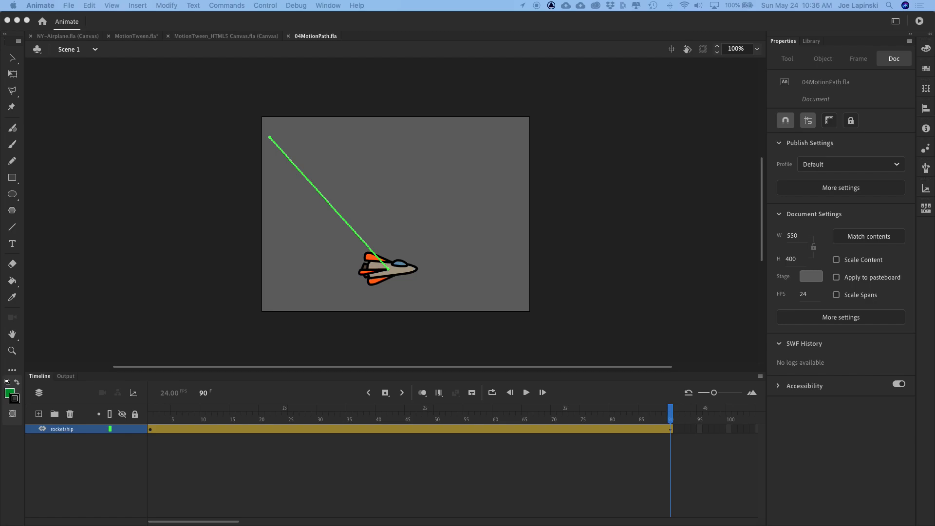
pyautogui.click(632, 482)
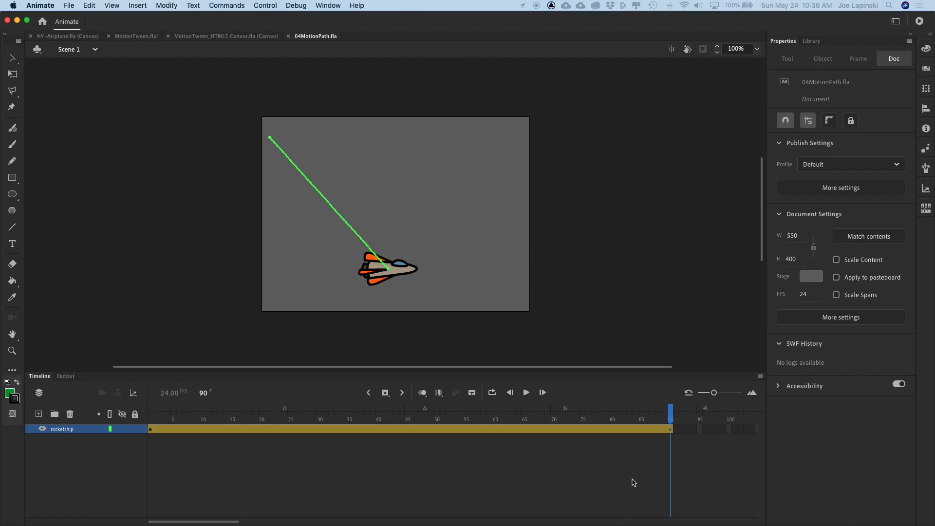
pyautogui.press('Return')
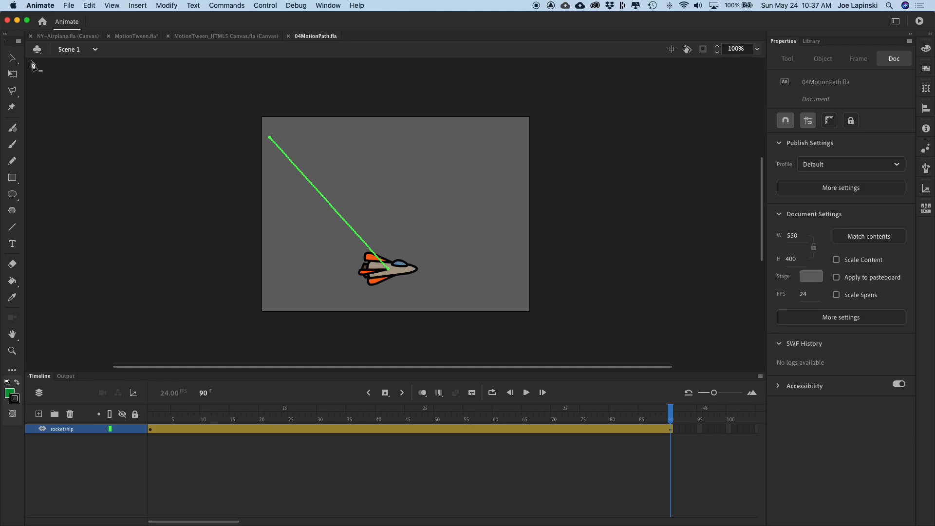
# - Select the rocketship's motion path with the Selection tool and move the whole path to about X 118, Y 25
pyautogui.click(13, 58)
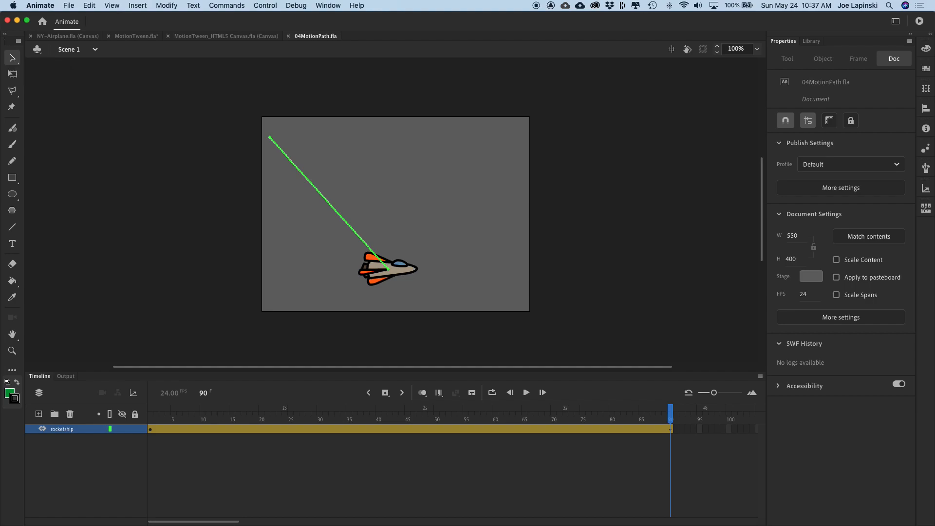
pyautogui.click(345, 221)
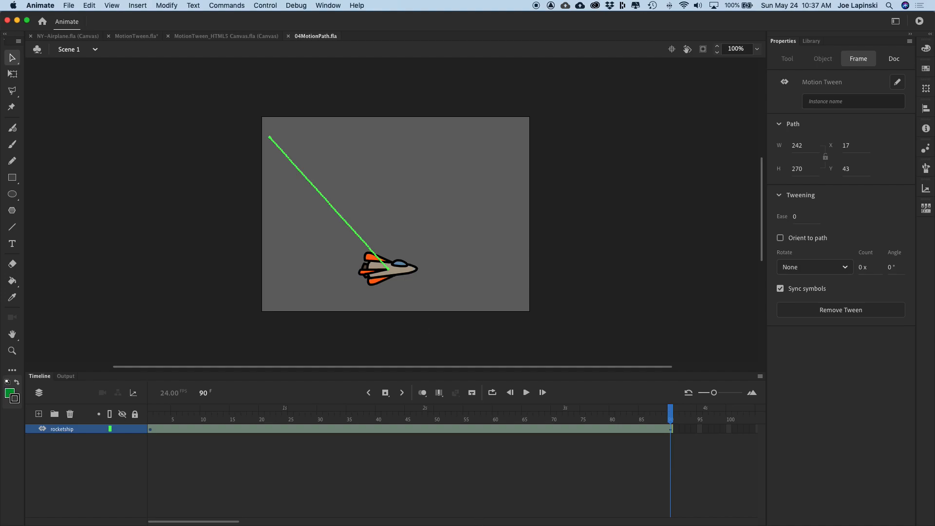
pyautogui.moveTo(323, 197); pyautogui.dragTo(388, 206)
pyautogui.click(427, 199)
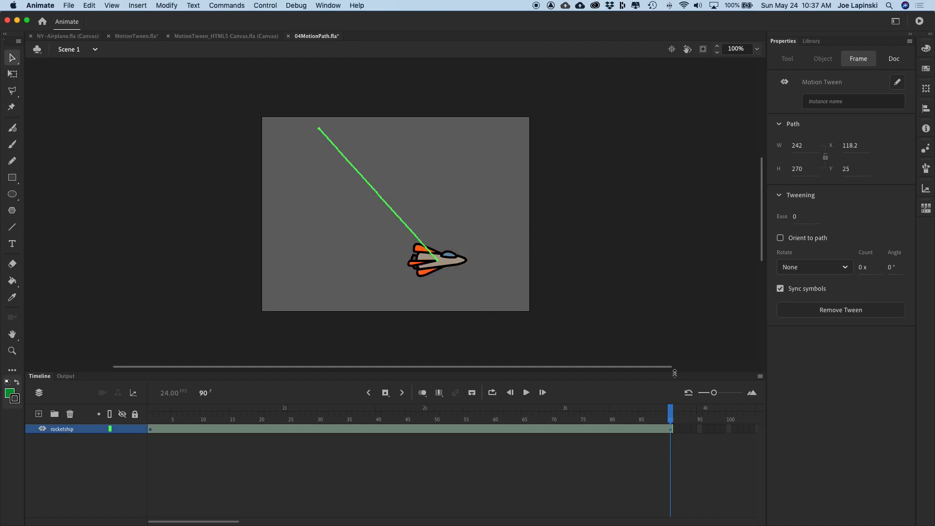
# - Return to frame 1 and move the entire motion path to about X 190, Y 72
pyautogui.moveTo(671, 412); pyautogui.dragTo(150, 413)
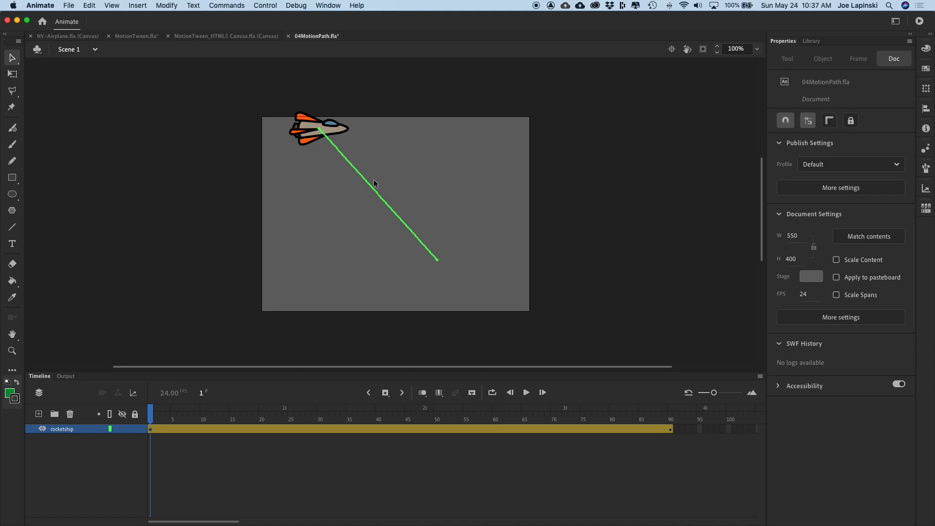
pyautogui.moveTo(371, 187); pyautogui.dragTo(398, 203)
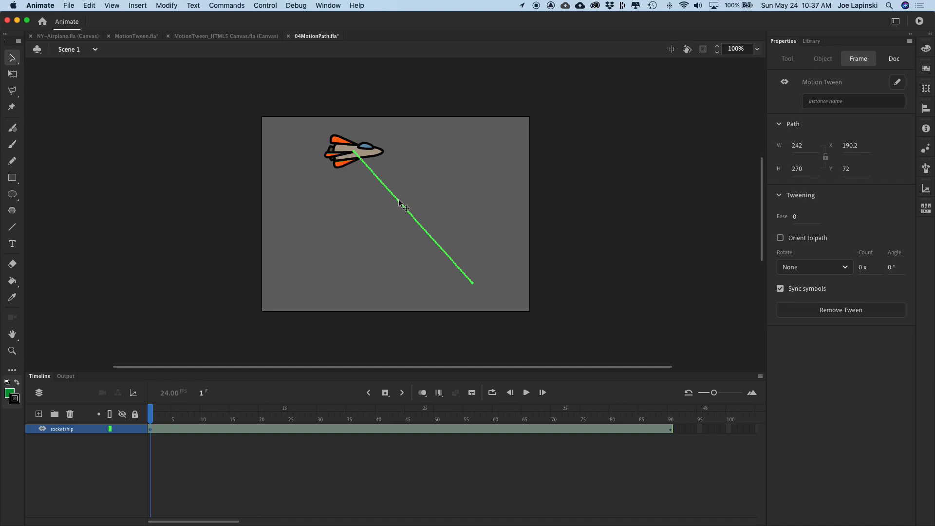
# - Try moving only the rocket at frame 1 to about X 416, Y 15, and undo that move
pyautogui.click(334, 194)
pyautogui.click(336, 155)
pyautogui.moveTo(336, 154); pyautogui.dragTo(482, 140)
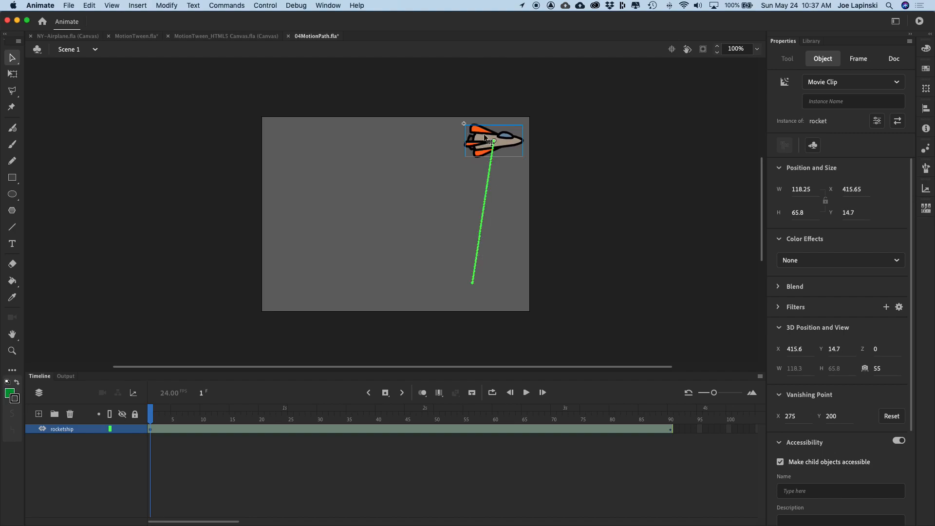
pyautogui.press('super+z')
pyautogui.press('super+z')
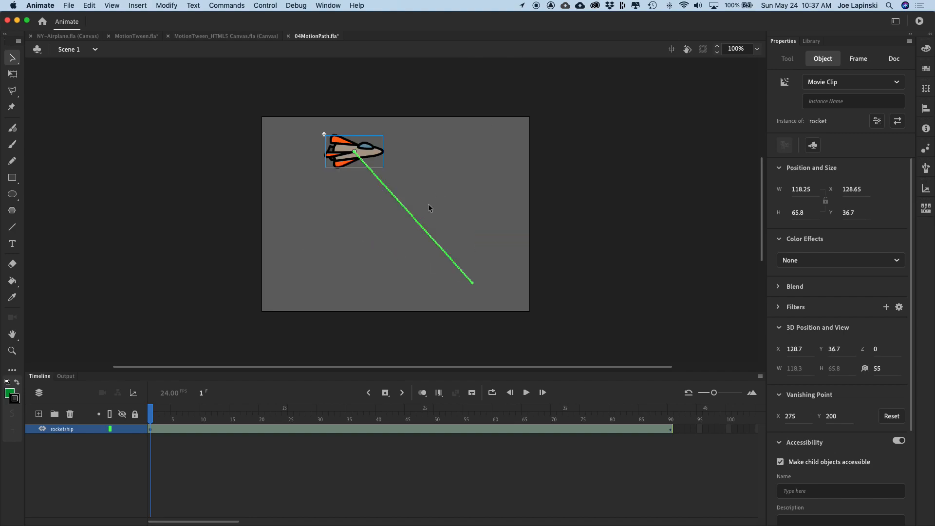
# - Select the motion path instead of the rocket and move it to about X 119, Y 91
pyautogui.click(355, 224)
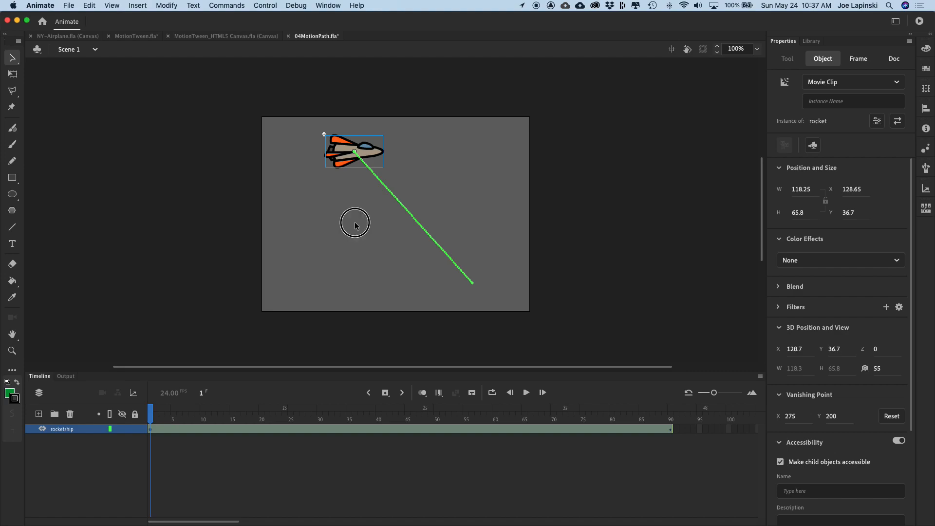
pyautogui.click(403, 209)
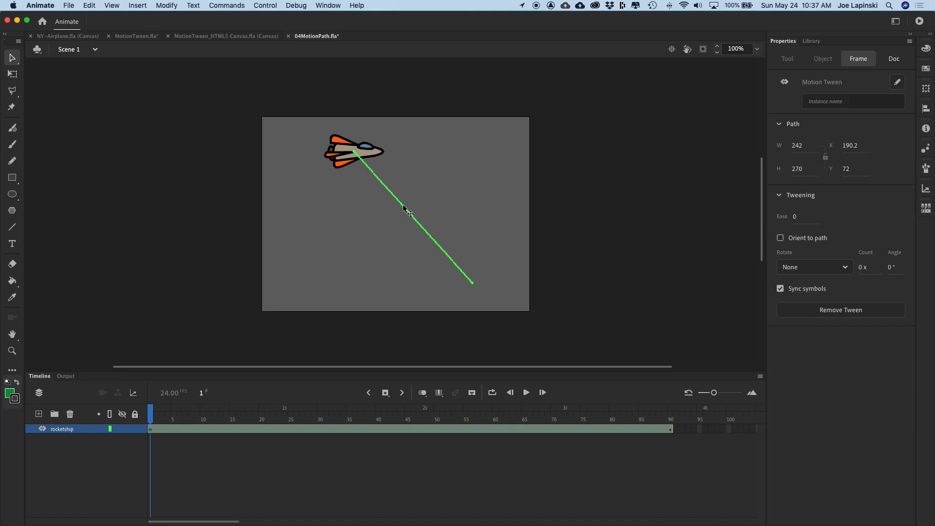
pyautogui.moveTo(402, 205); pyautogui.dragTo(371, 215)
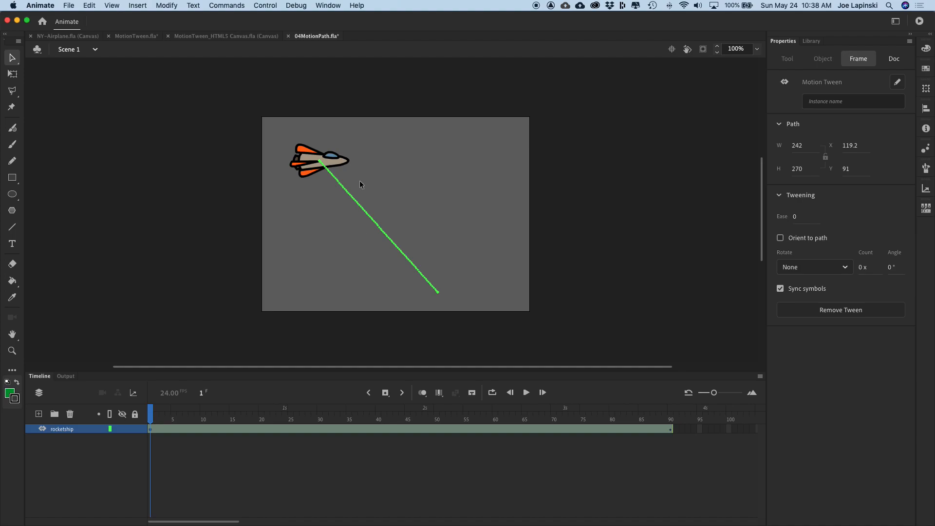
# - Rotate the motion path about 90° clockwise with Free Transform and move it to about X 145, Y 72
pyautogui.click(354, 204)
pyautogui.click(359, 200)
pyautogui.click(13, 74)
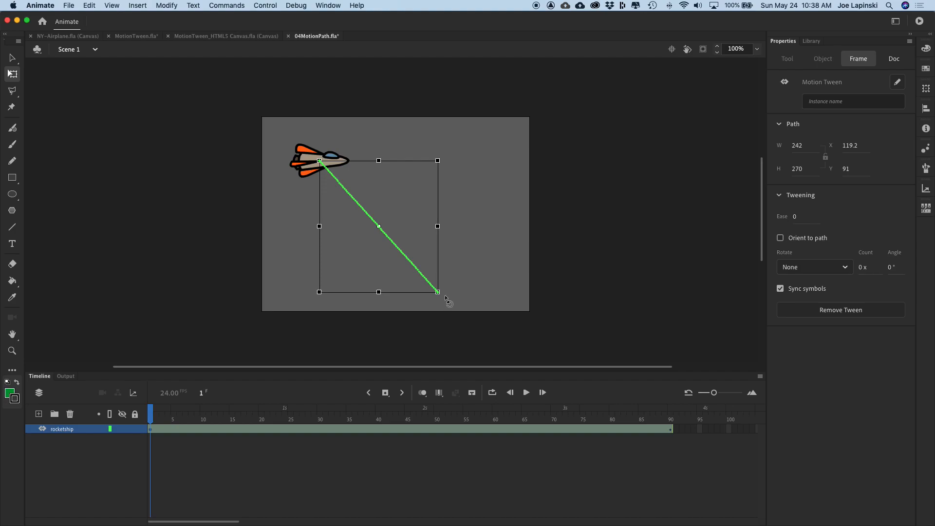
pyautogui.moveTo(444, 297); pyautogui.dragTo(317, 303)
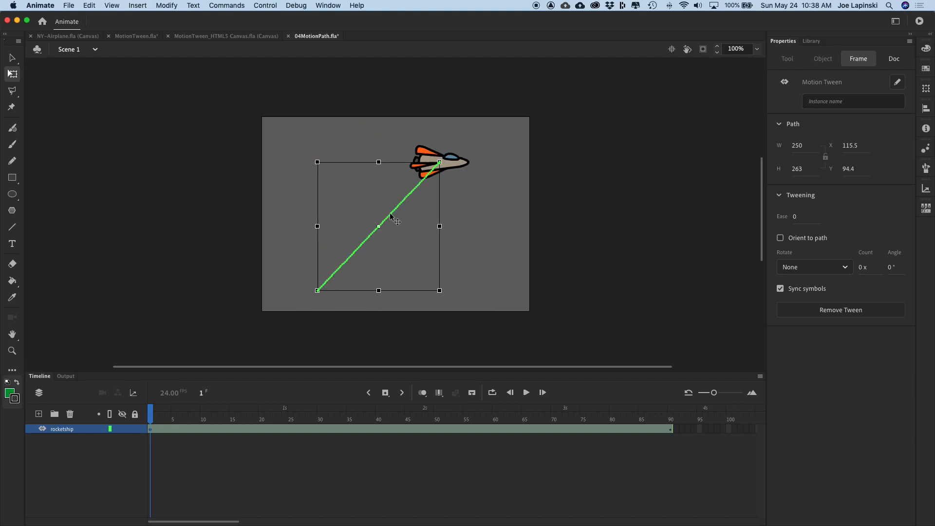
pyautogui.moveTo(395, 211)
pyautogui.mouseDown()
pyautogui.moveTo(423, 202)
pyautogui.moveTo(409, 199)
pyautogui.mouseUp()
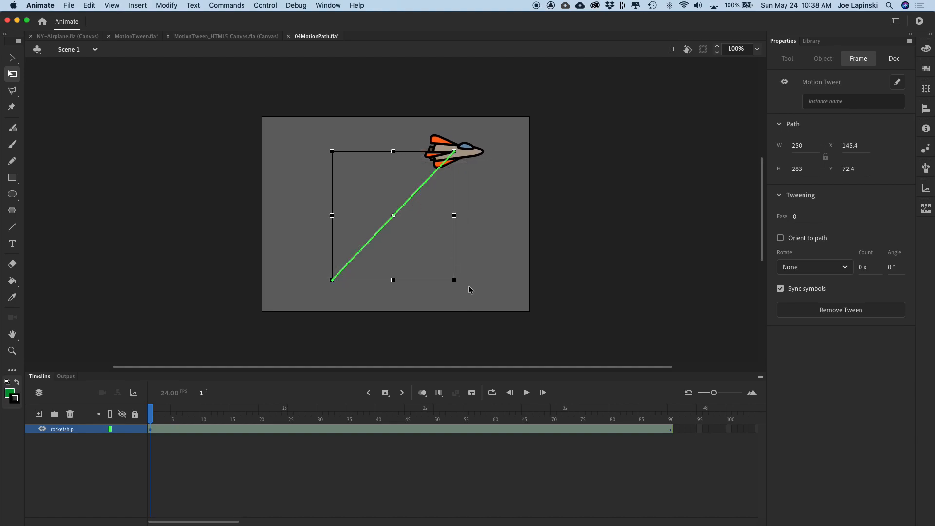
# - Rotate the motion path two further quarter turns clockwise so it starts at the stage's lower left, and reselect it with the Selection tool
pyautogui.moveTo(461, 287); pyautogui.dragTo(368, 260)
pyautogui.moveTo(150, 411); pyautogui.dragTo(141, 449)
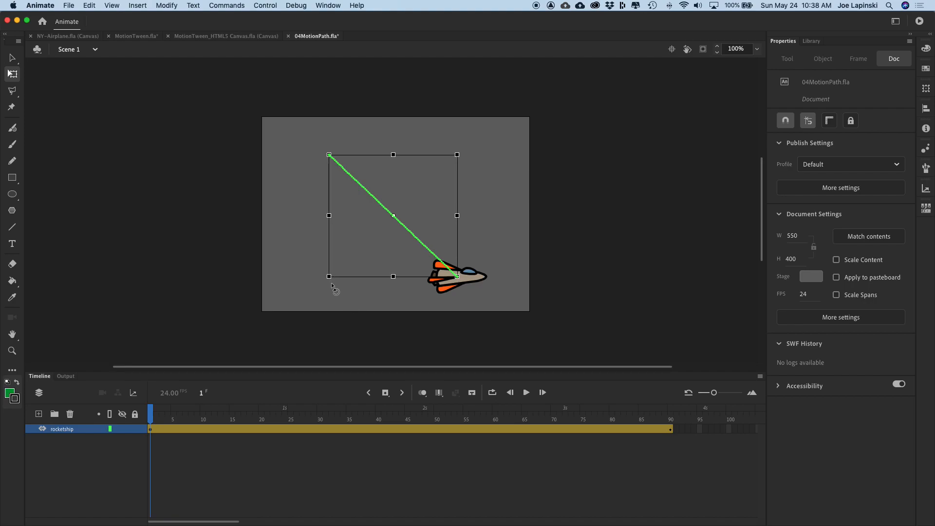
pyautogui.moveTo(332, 286); pyautogui.dragTo(333, 159)
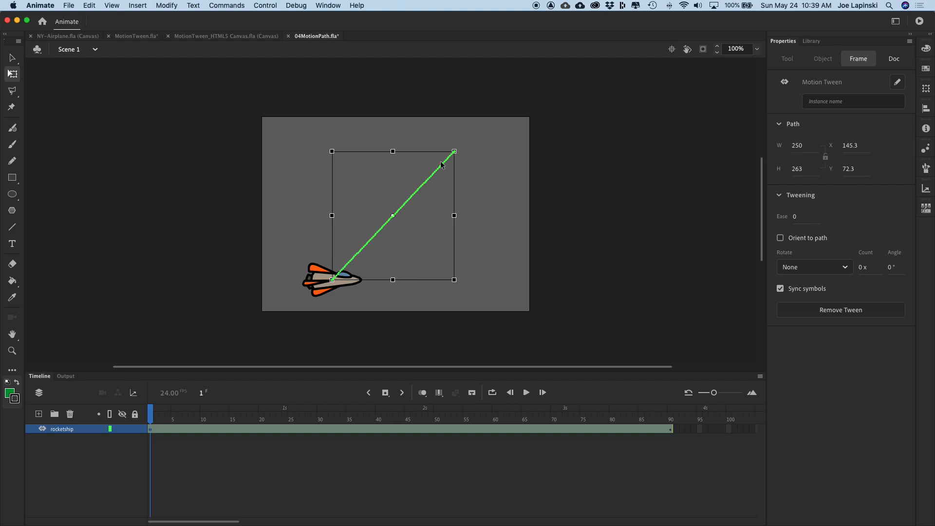
pyautogui.click(12, 58)
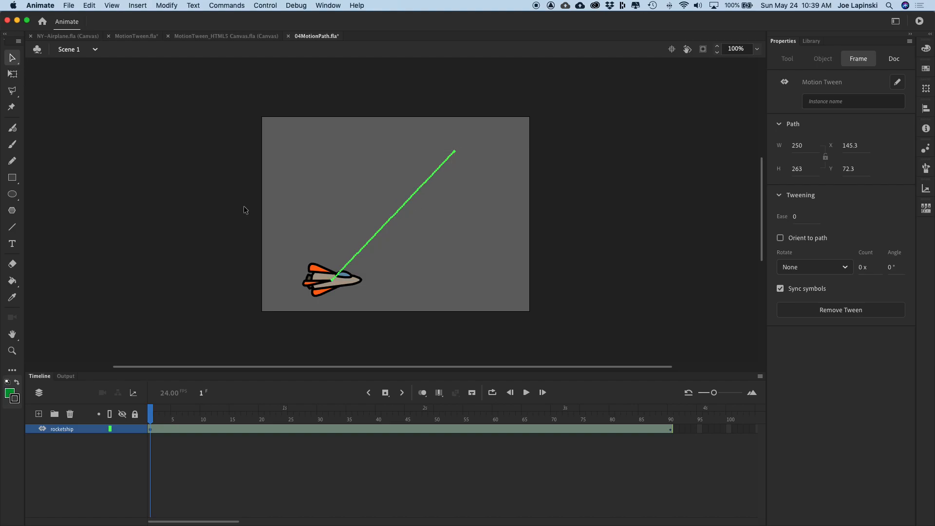
pyautogui.click(428, 178)
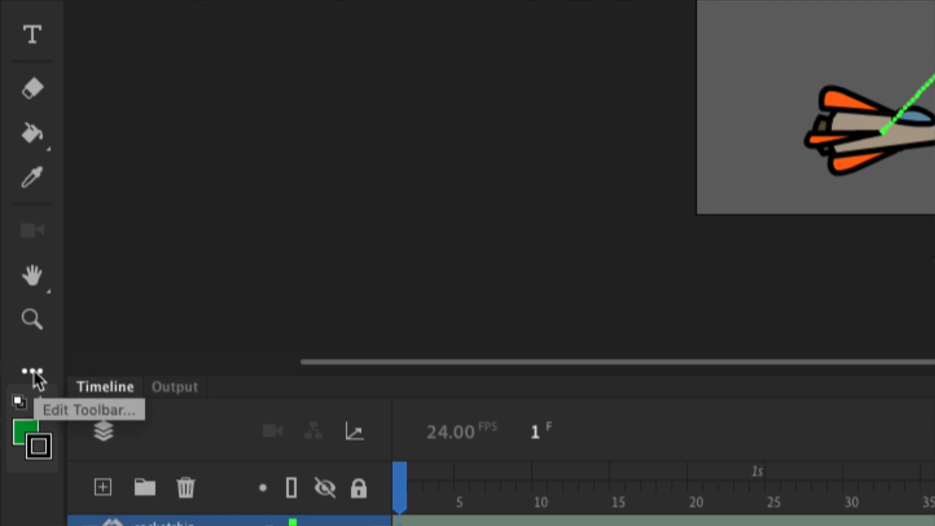
# - Add the Pen, Add Anchor Point, Delete Anchor Point and Convert Anchor Point tools to the toolbar as one group, and activate the Pen Tool
pyautogui.click(34, 372)
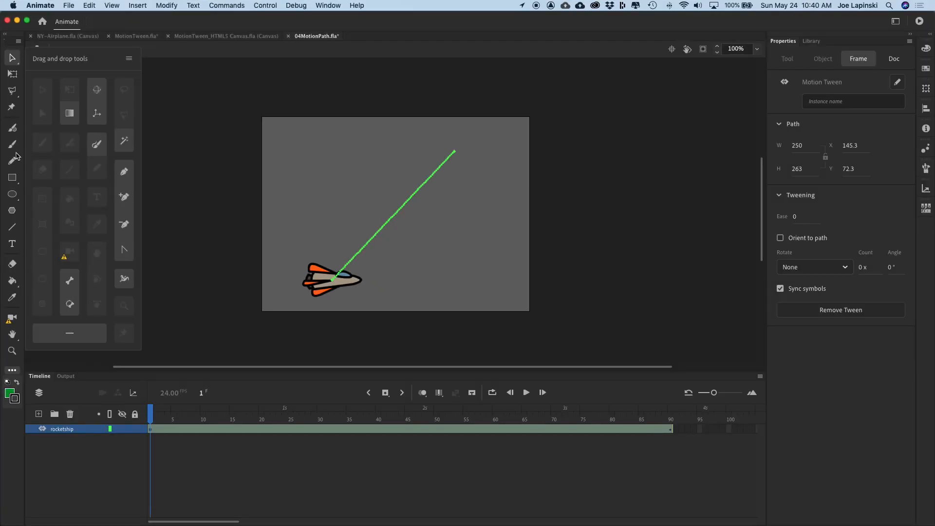
pyautogui.moveTo(125, 171)
pyautogui.mouseDown()
pyautogui.moveTo(17, 132)
pyautogui.moveTo(16, 122)
pyautogui.moveTo(119, 164)
pyautogui.mouseUp()
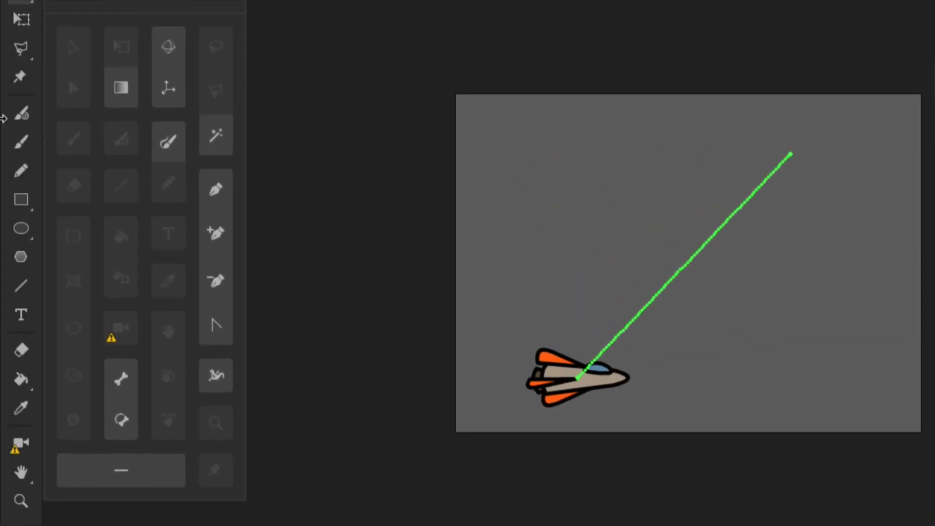
pyautogui.moveTo(213, 187); pyautogui.dragTo(33, 102)
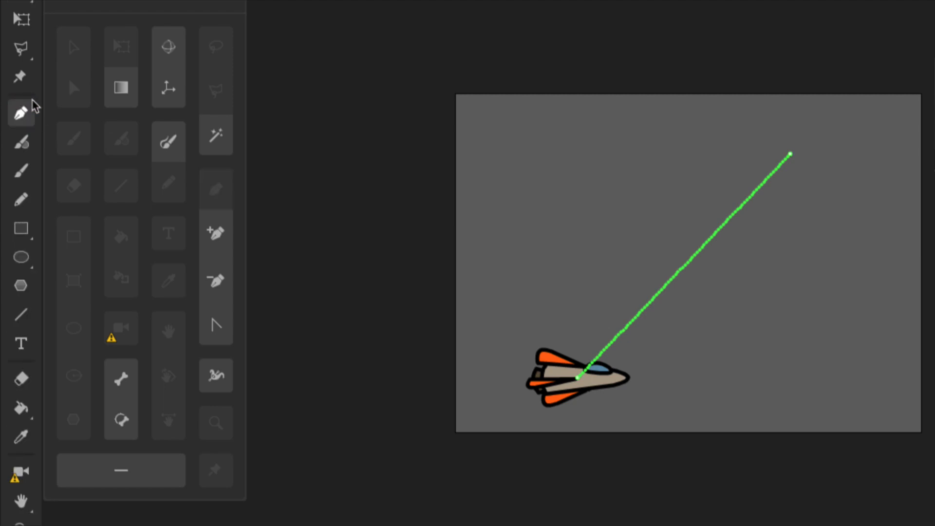
pyautogui.moveTo(221, 246); pyautogui.dragTo(23, 116)
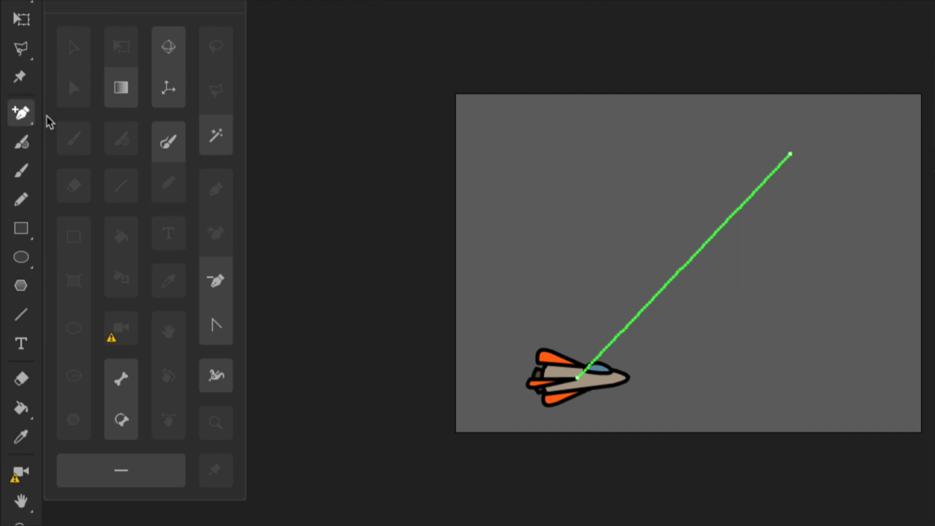
pyautogui.moveTo(215, 287); pyautogui.dragTo(17, 131)
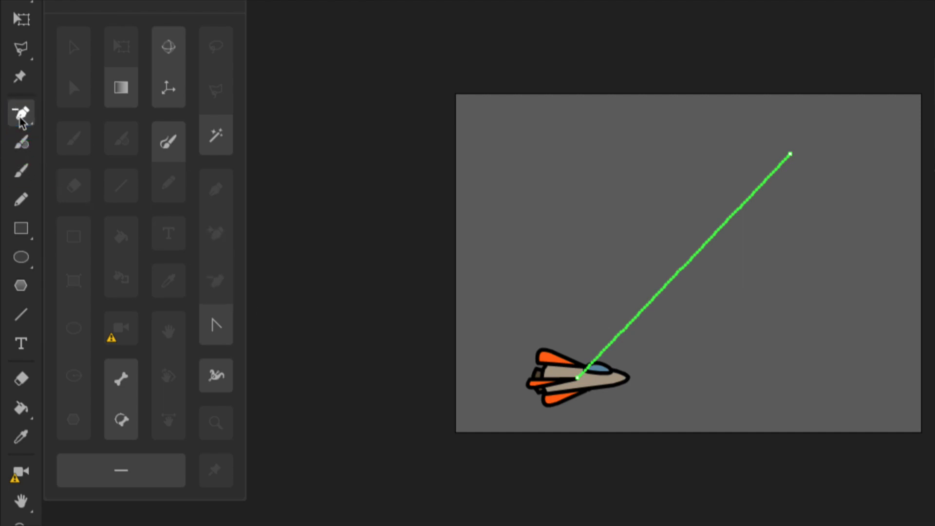
pyautogui.moveTo(214, 324); pyautogui.dragTo(22, 113)
pyautogui.click(22, 116)
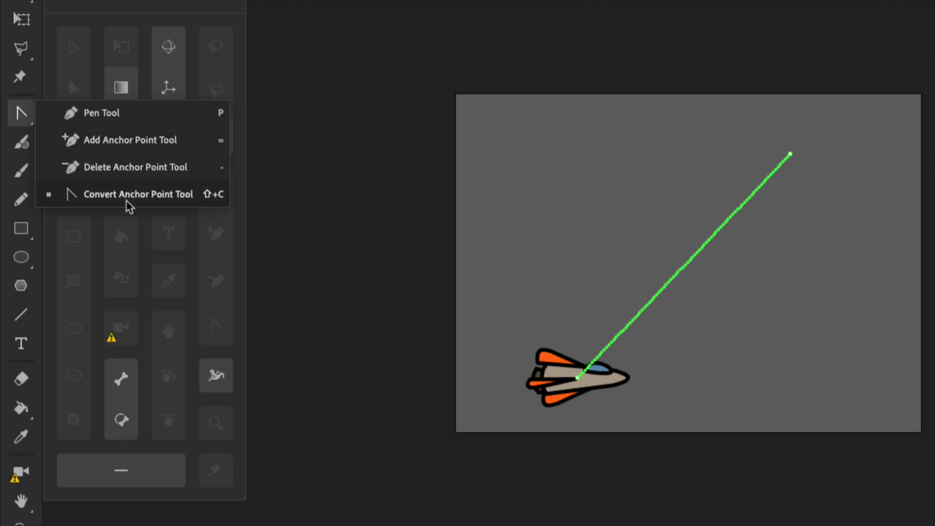
pyautogui.click(132, 121)
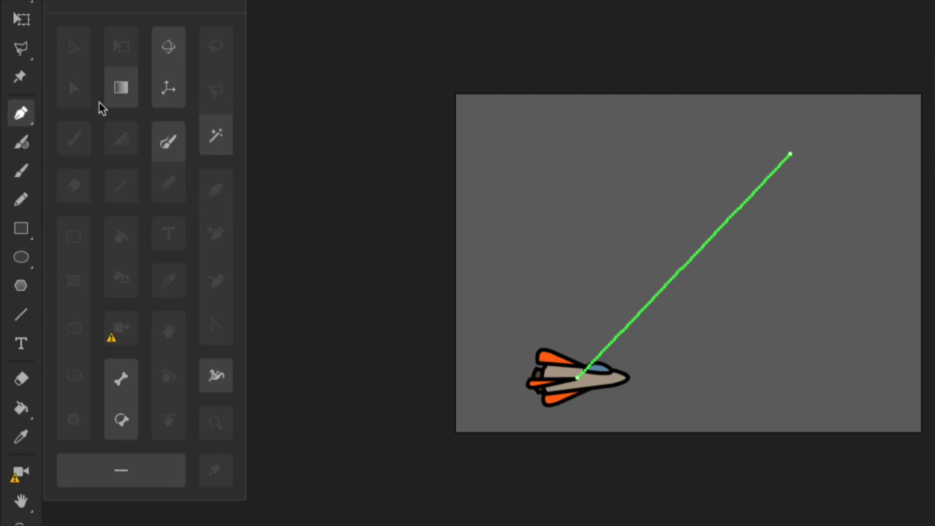
pyautogui.click(27, 445)
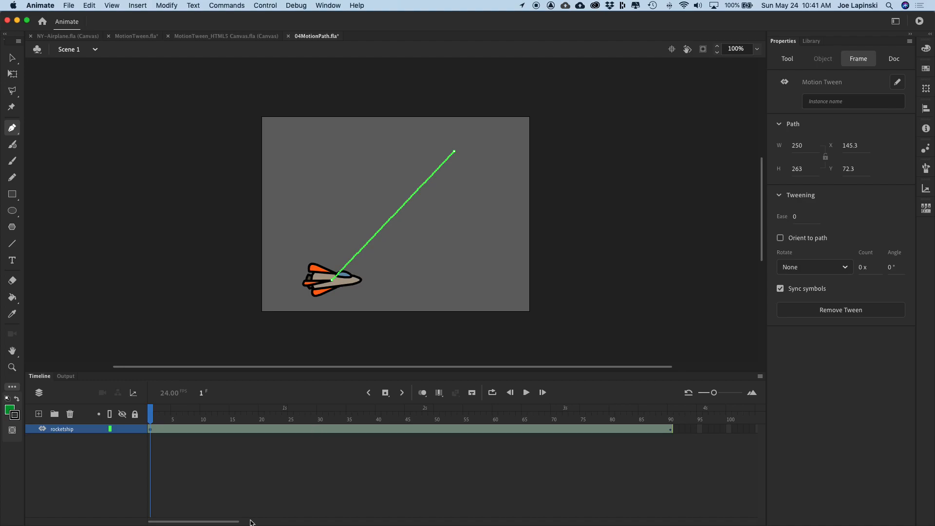
# - Switch to the Convert Anchor Point Tool and move the playhead to frame 35
pyautogui.click(8, 129)
pyautogui.moveTo(9, 129); pyautogui.dragTo(93, 176)
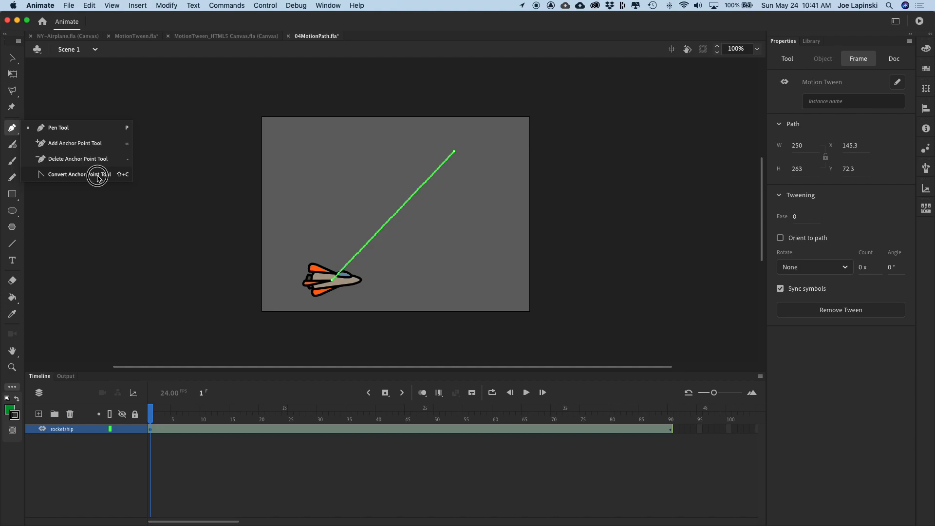
pyautogui.click(97, 176)
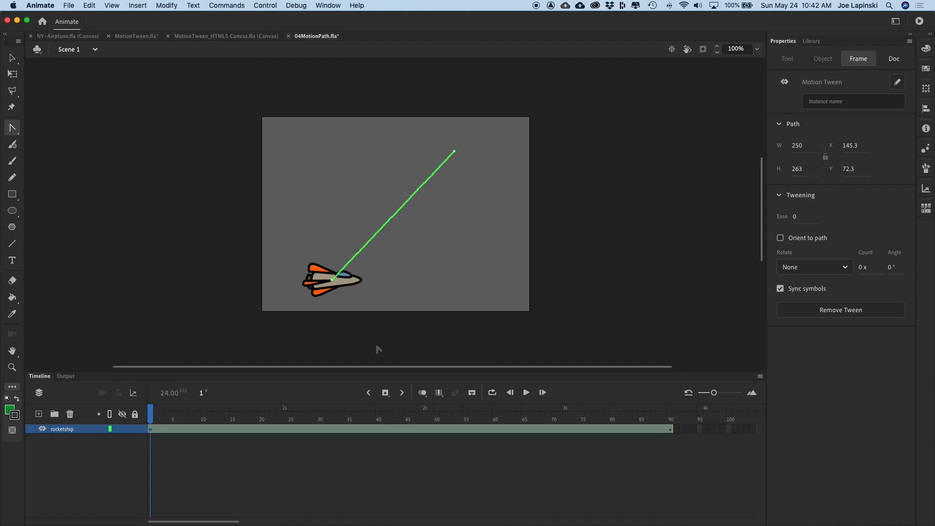
pyautogui.moveTo(164, 418); pyautogui.dragTo(350, 422)
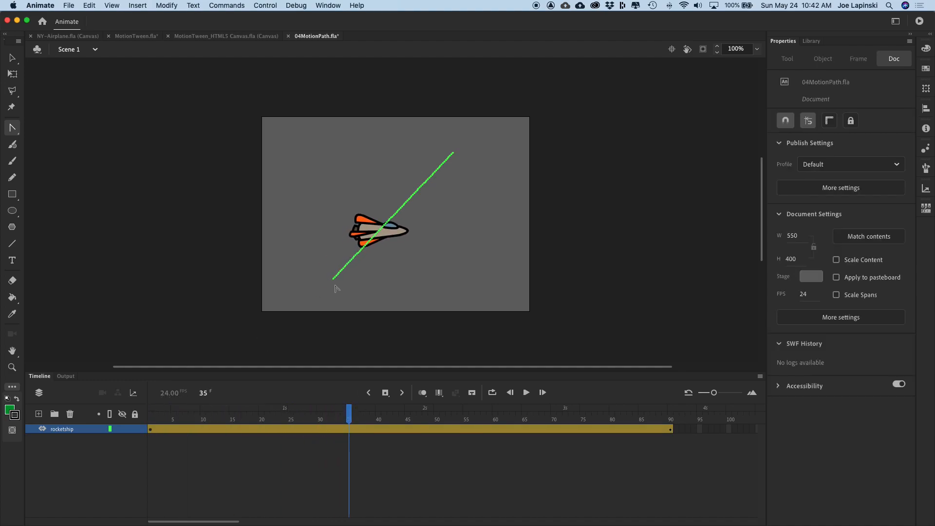
# - Bend the motion path into a curve by pulling a long, steep handle out of its lower-left starting anchor point
pyautogui.click(757, 49)
pyautogui.click(757, 50)
pyautogui.write('200')
pyautogui.press('Return')
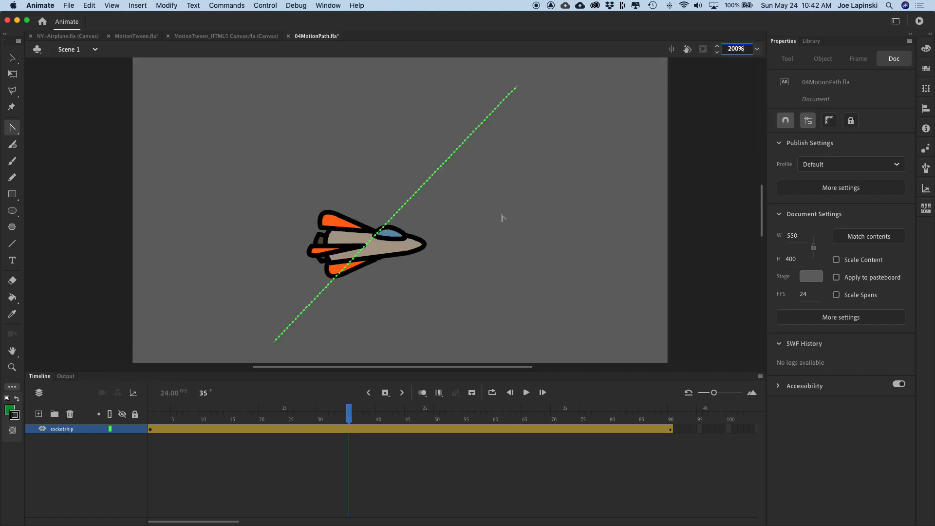
pyautogui.click(275, 340)
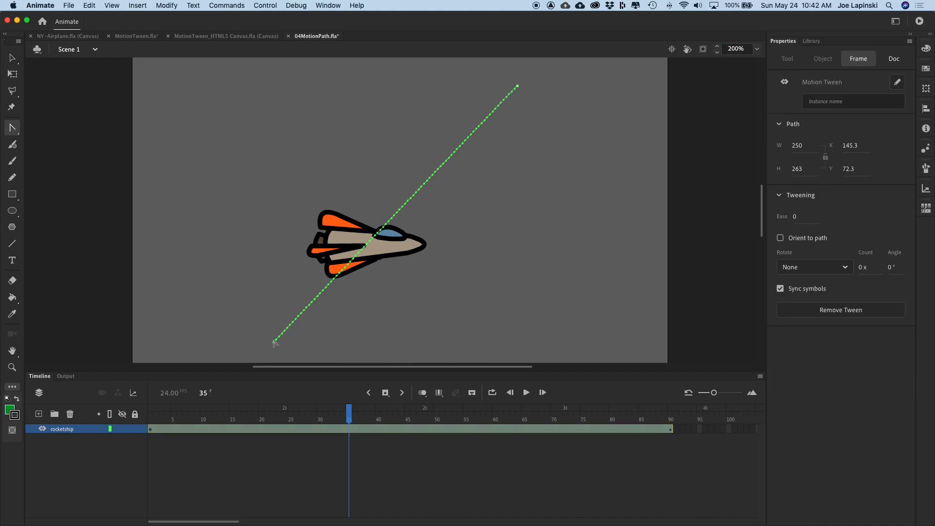
pyautogui.moveTo(274, 343); pyautogui.dragTo(260, 373)
pyautogui.moveTo(274, 345); pyautogui.dragTo(304, 525)
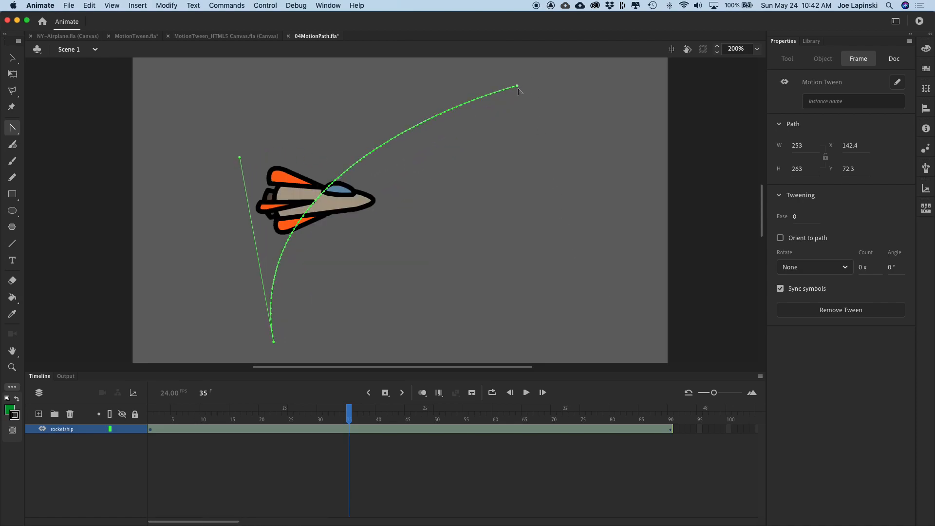
# - Pull a horizontal handle from the path's upper-right end point, then stretch both handles outward to the left with the Convert Anchor Point Tool
pyautogui.moveTo(519, 87); pyautogui.dragTo(688, 89)
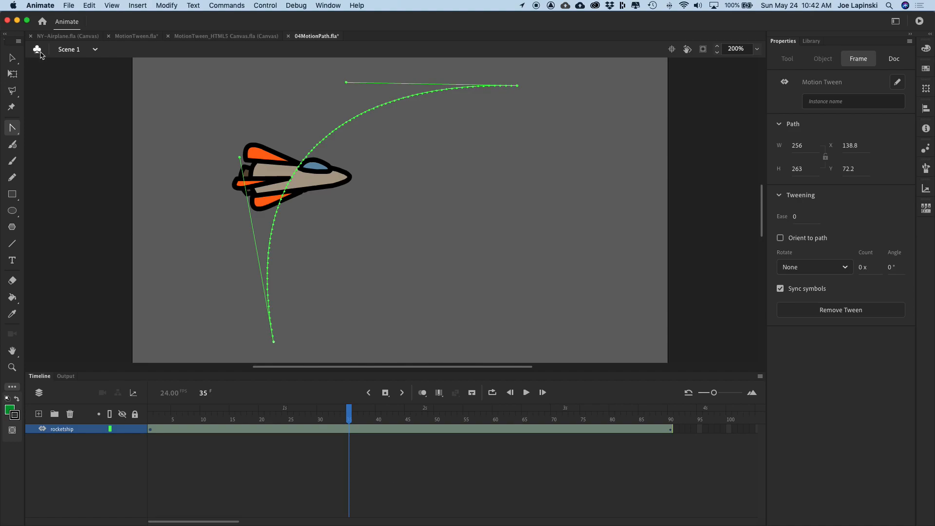
pyautogui.click(13, 129)
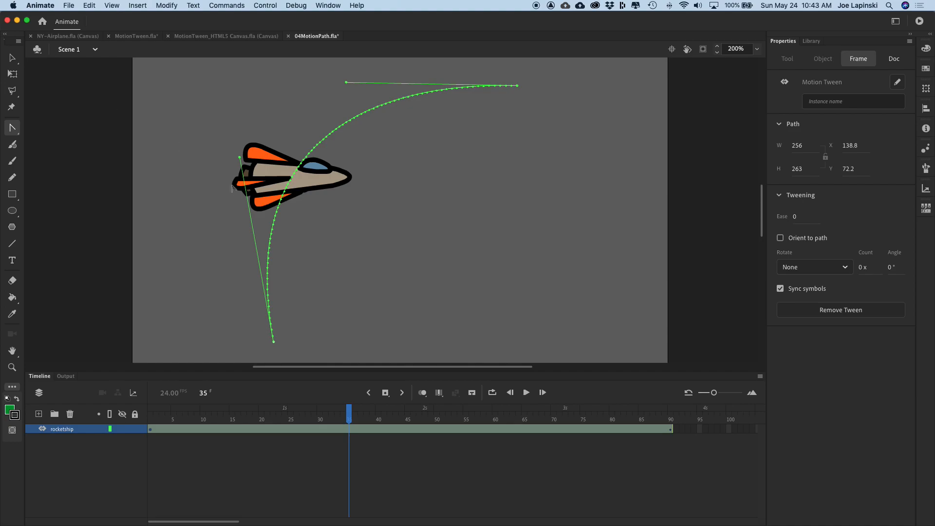
pyautogui.moveTo(239, 159); pyautogui.dragTo(146, 122)
pyautogui.moveTo(347, 84); pyautogui.dragTo(267, 74)
# - Try to adjust the path's upper-right end point with the Convert Anchor Point and Selection tools, undoing each change
pyautogui.moveTo(518, 86); pyautogui.dragTo(648, 108)
pyautogui.press('super+z')
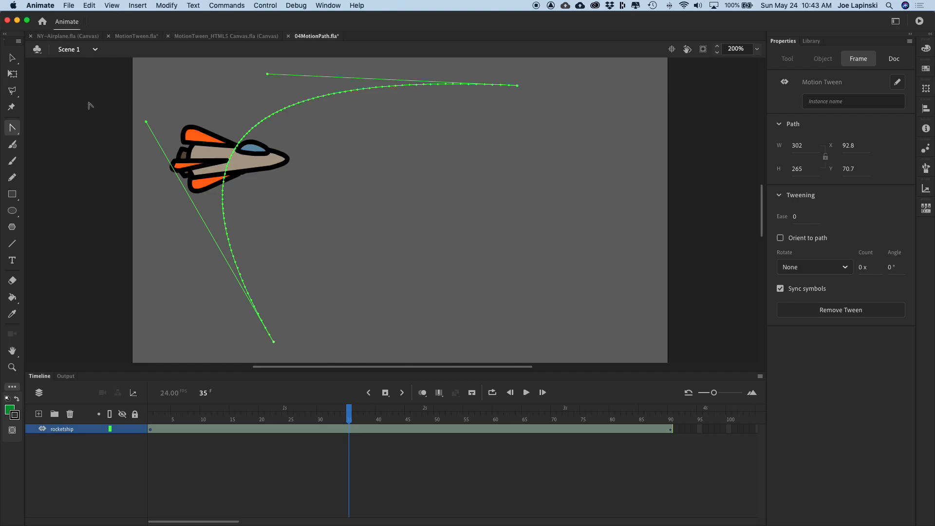
pyautogui.click(12, 58)
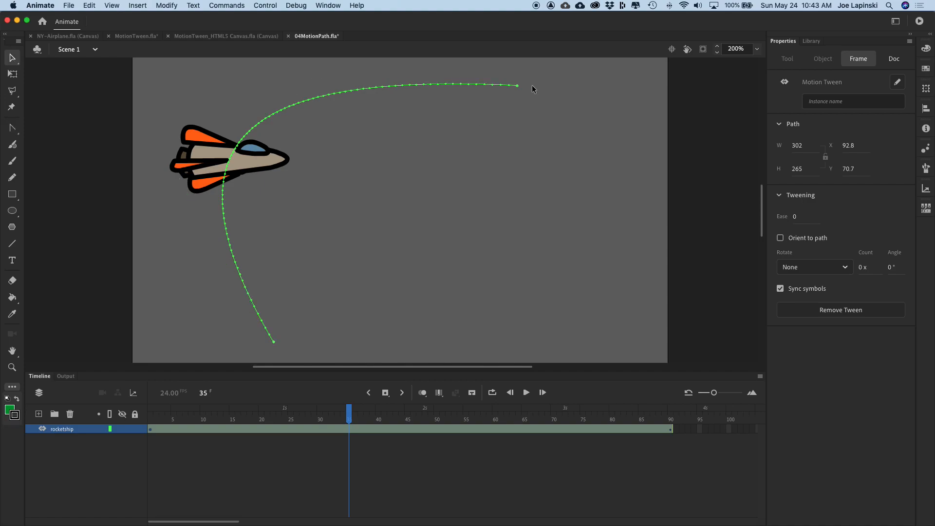
pyautogui.moveTo(518, 86); pyautogui.dragTo(568, 103)
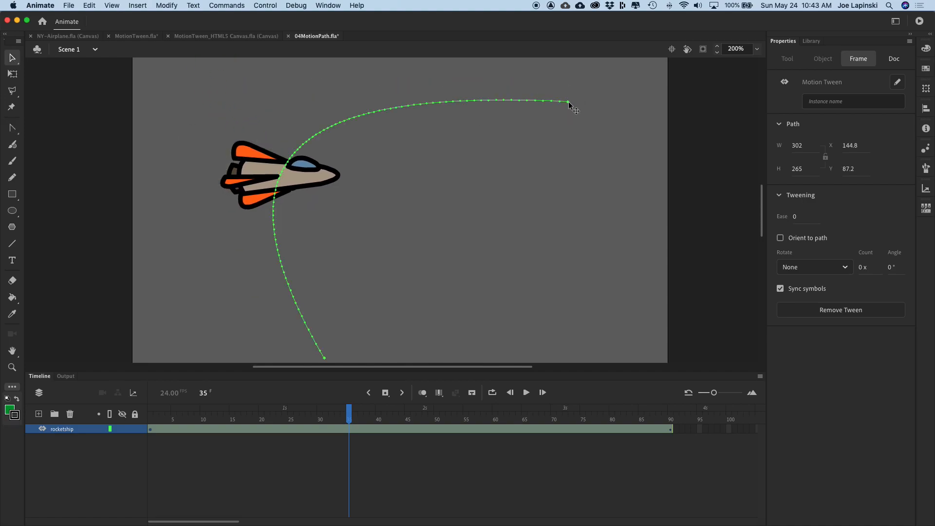
pyautogui.press('super+z')
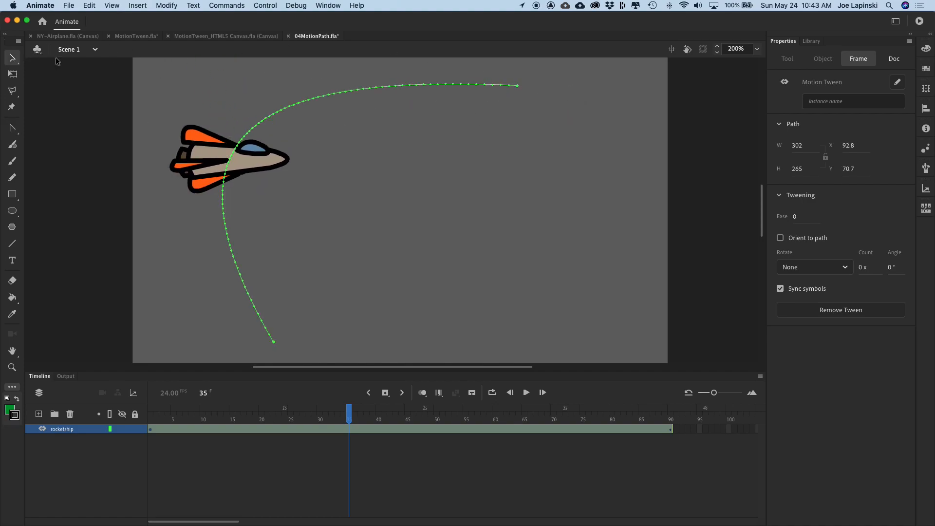
# - With the Subselection Tool, move the path's end point further right and extend both handles toward the stage's left edge
pyautogui.moveTo(12, 57); pyautogui.dragTo(42, 73)
pyautogui.moveTo(519, 86); pyautogui.dragTo(600, 82)
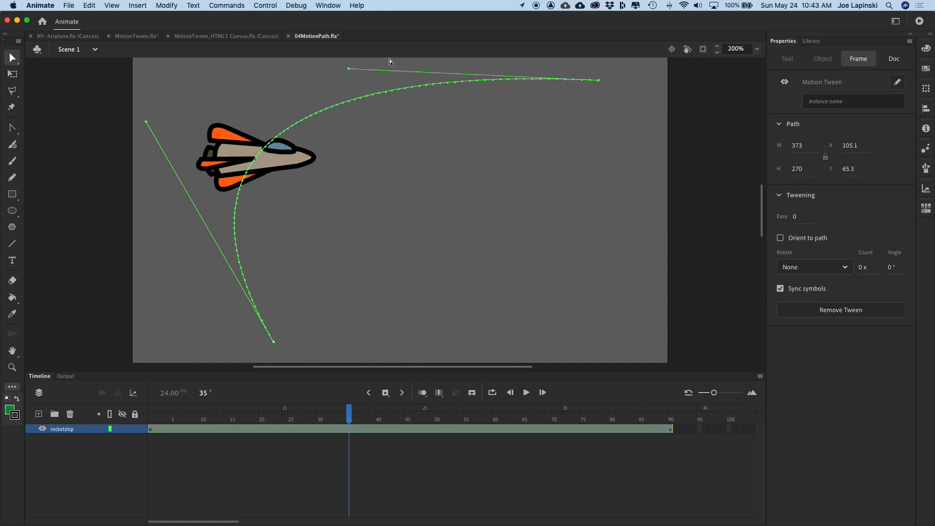
pyautogui.moveTo(349, 69); pyautogui.dragTo(140, 69)
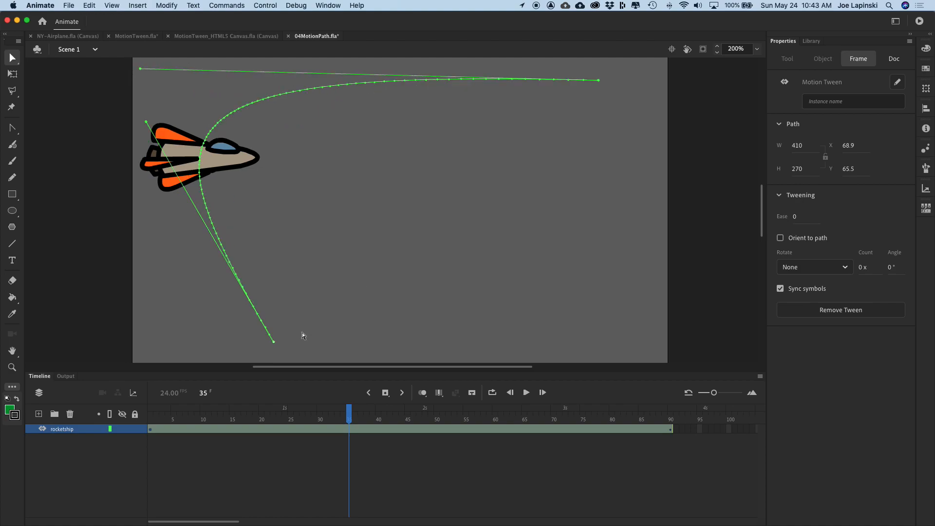
pyautogui.moveTo(275, 344); pyautogui.dragTo(276, 346)
pyautogui.moveTo(146, 122); pyautogui.dragTo(97, 179)
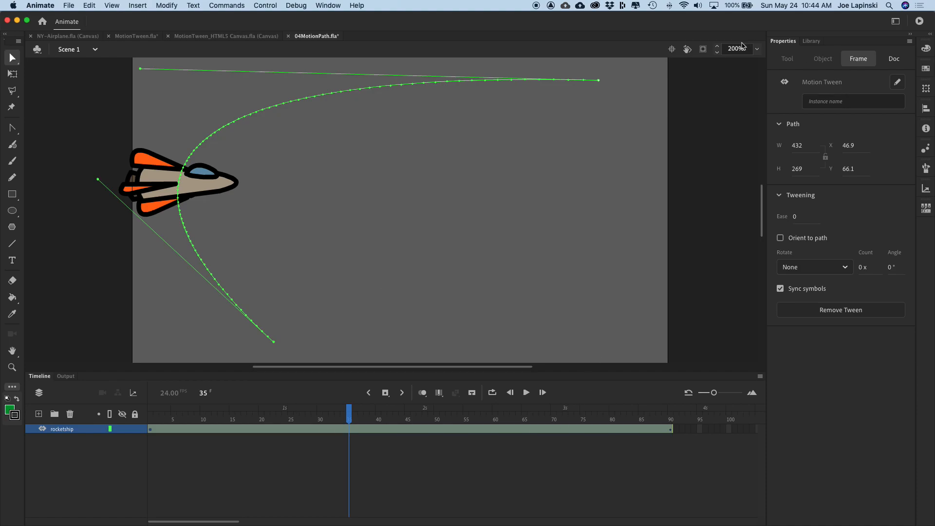
# - Fit the whole stage in view, deselect the path and play the rocketship's animation to the end
pyautogui.click(757, 49)
pyautogui.click(767, 60)
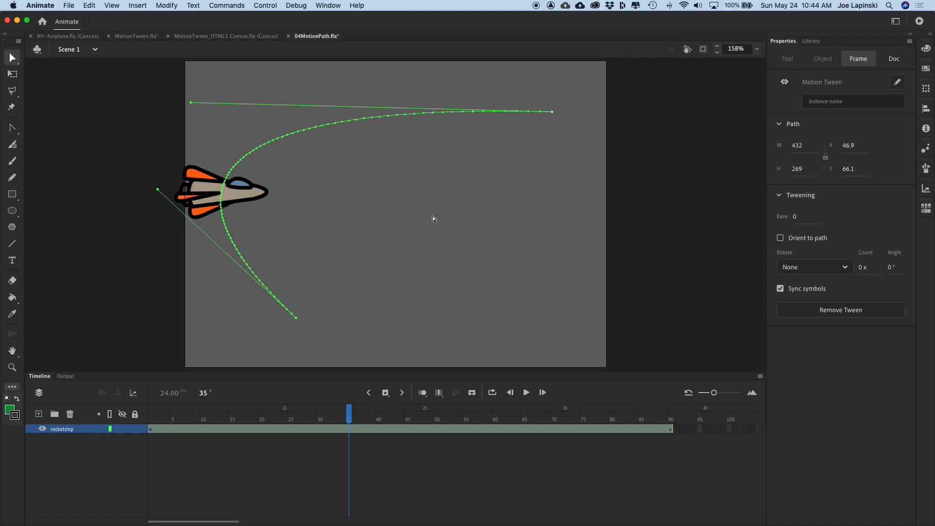
pyautogui.click(665, 290)
pyautogui.press('Return')
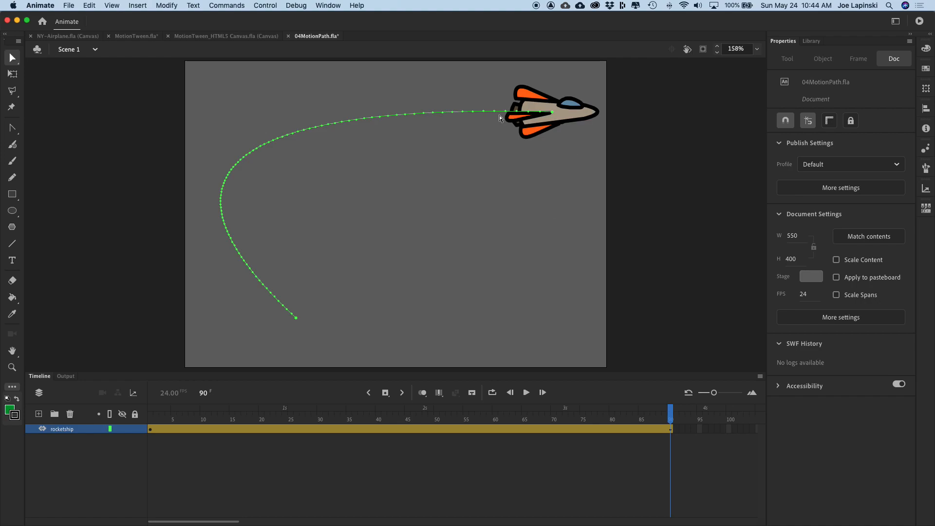
# - Select the motion path and turn on Orient to path for the rocketship's tween
pyautogui.click(402, 116)
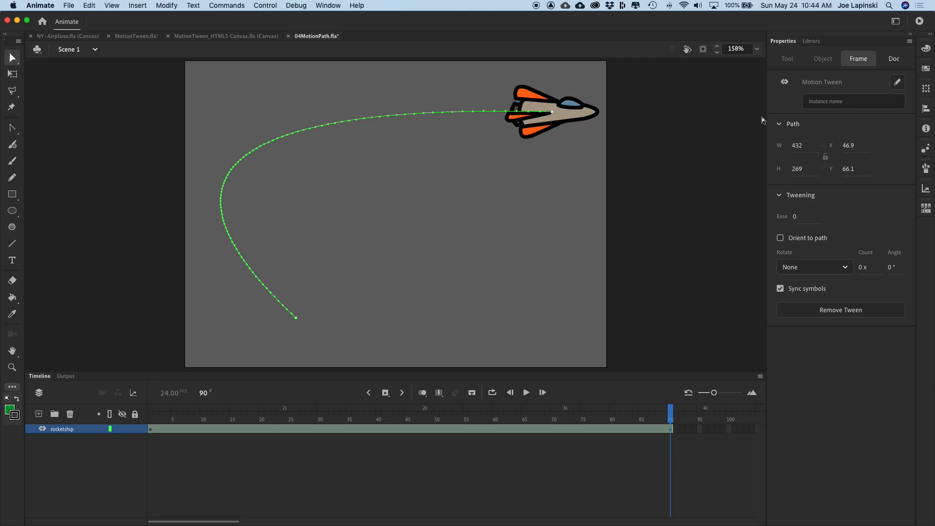
pyautogui.click(13, 54)
pyautogui.click(63, 69)
pyautogui.click(781, 238)
pyautogui.click(533, 211)
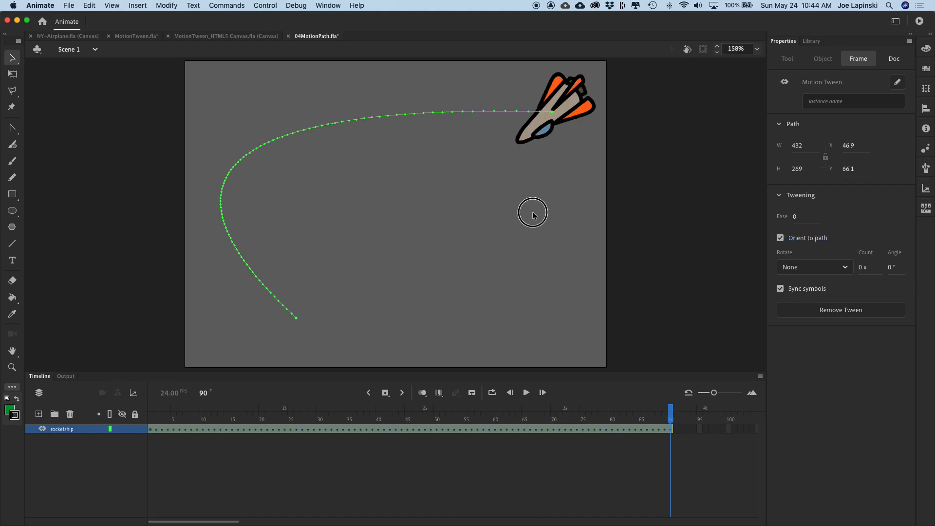
# - At frame 66, rotate the rocketship with Free Transform so its nose points along the path, and play the animation
pyautogui.moveTo(384, 418); pyautogui.dragTo(534, 447)
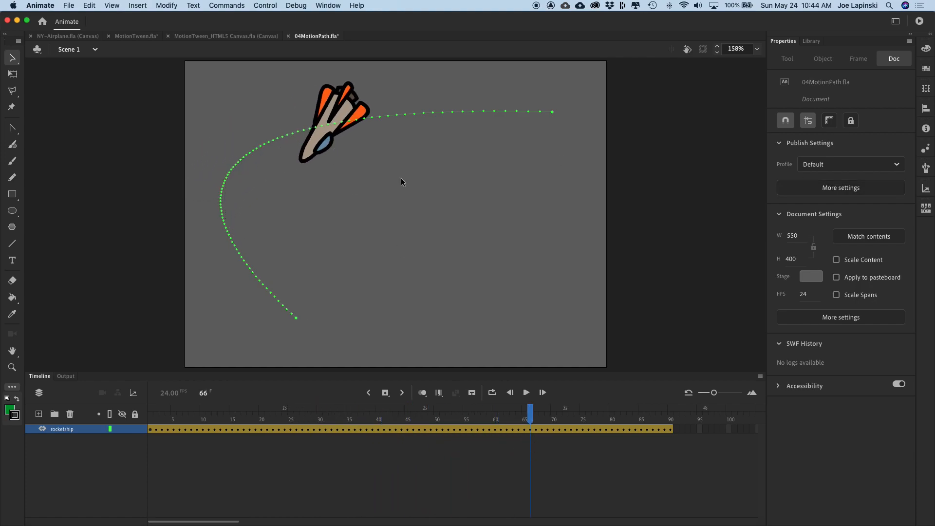
pyautogui.click(12, 75)
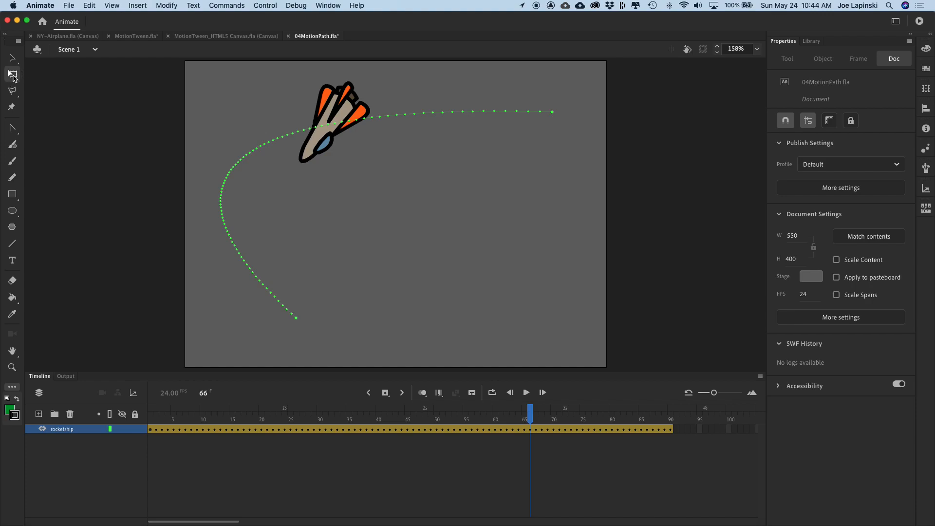
pyautogui.click(331, 104)
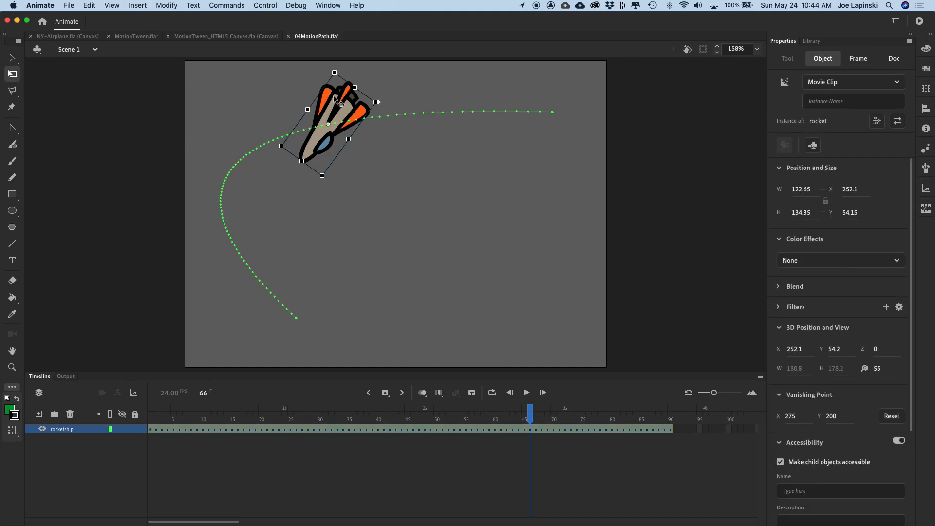
pyautogui.moveTo(327, 180); pyautogui.dragTo(478, 43)
pyautogui.moveTo(380, 147); pyautogui.dragTo(388, 145)
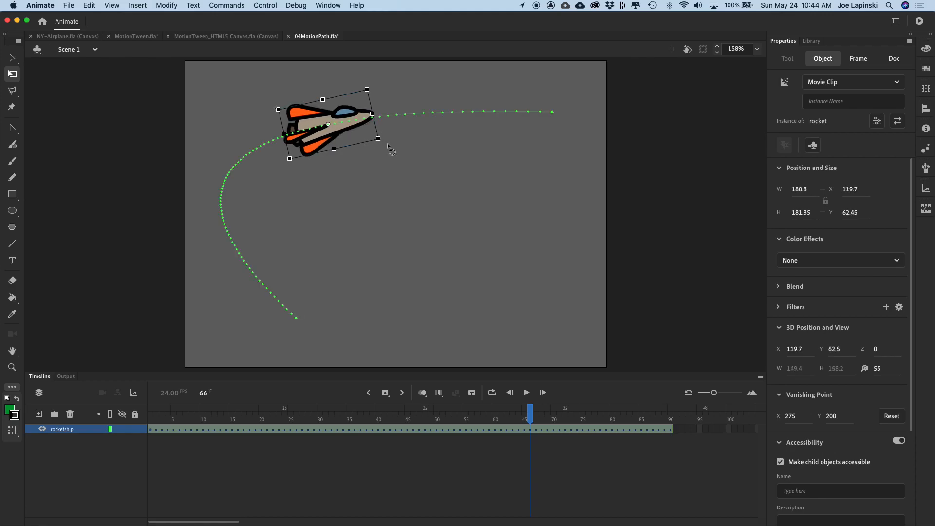
pyautogui.press('Return')
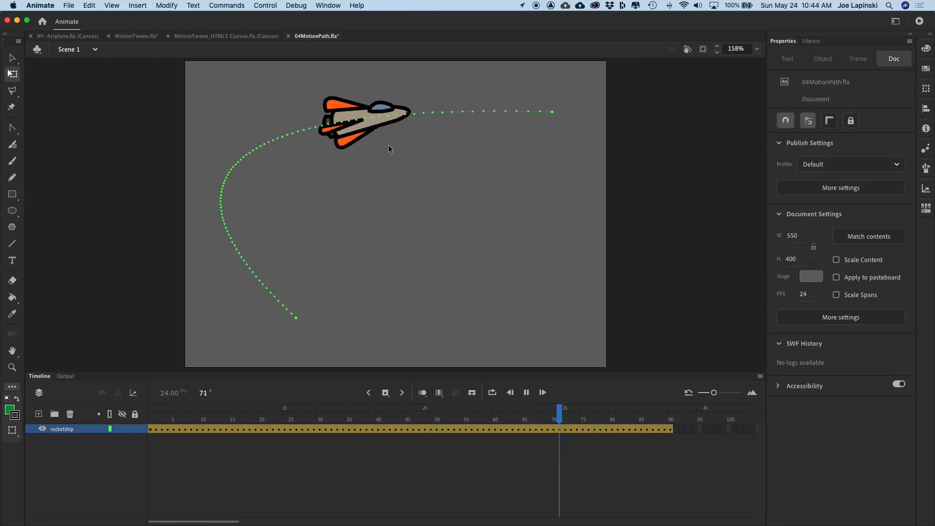
pyautogui.press('Return')
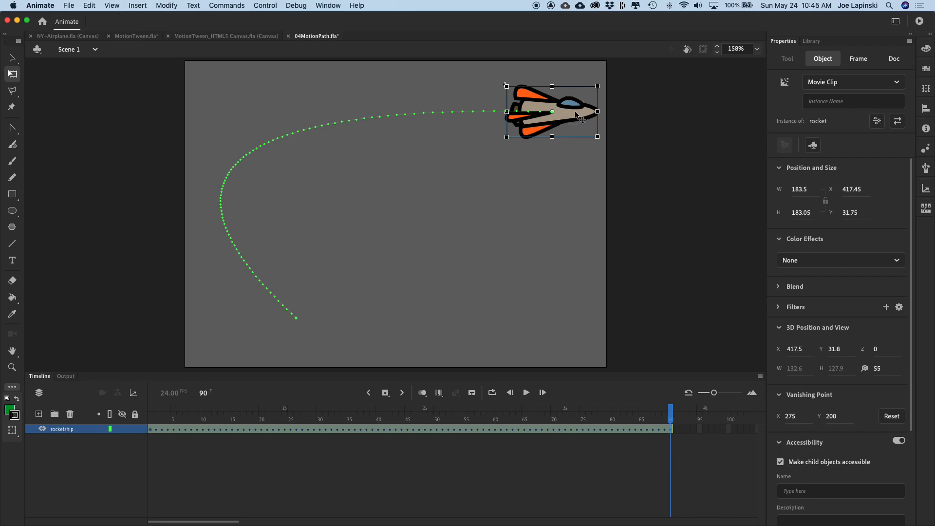
# - Swap the rocket instance on the tween layer for the alien symbol
pyautogui.click(12, 57)
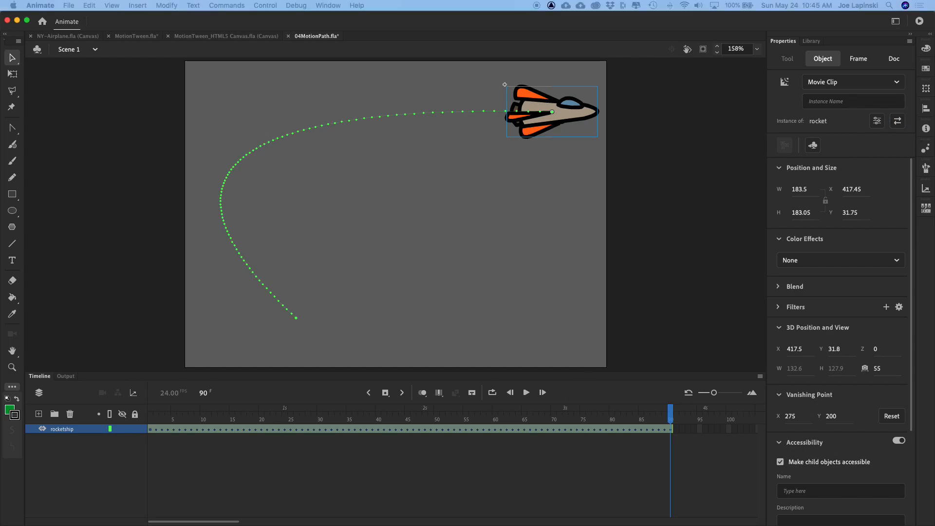
pyautogui.moveTo(448, 174); pyautogui.dragTo(451, 111)
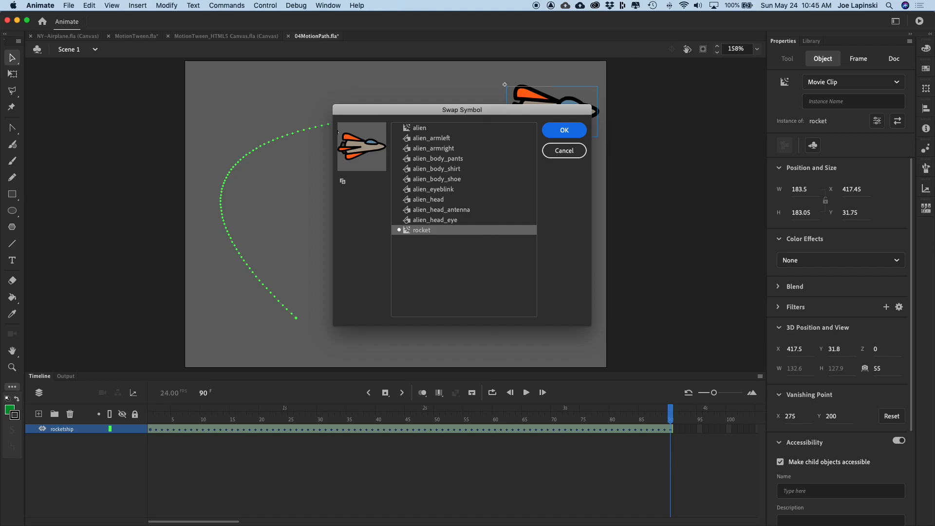
pyautogui.click(417, 129)
pyautogui.click(576, 130)
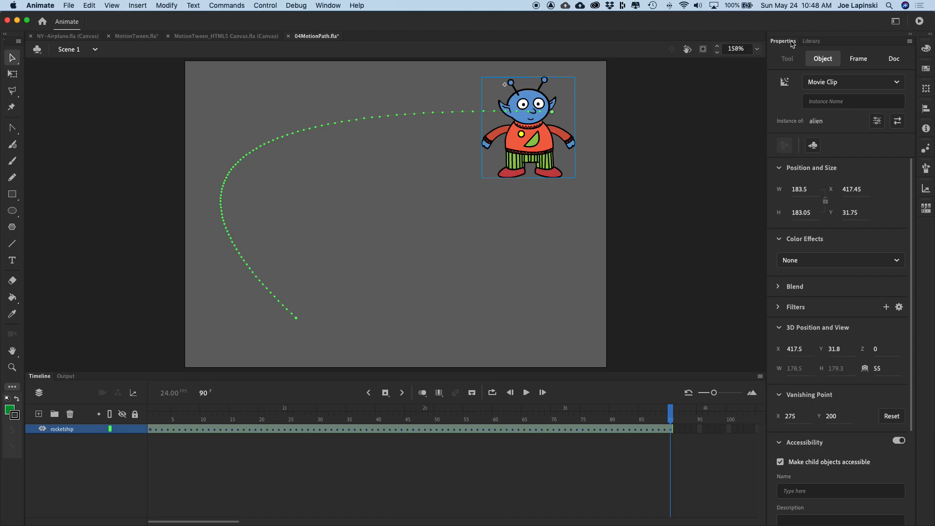
# - Open the alien movie clip from the Library for editing at 400% magnification
pyautogui.click(811, 42)
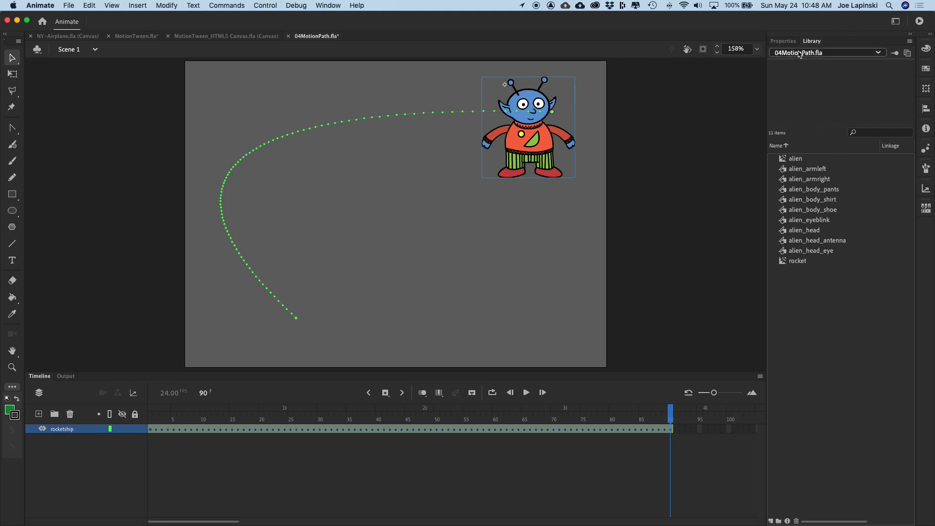
pyautogui.click(782, 161)
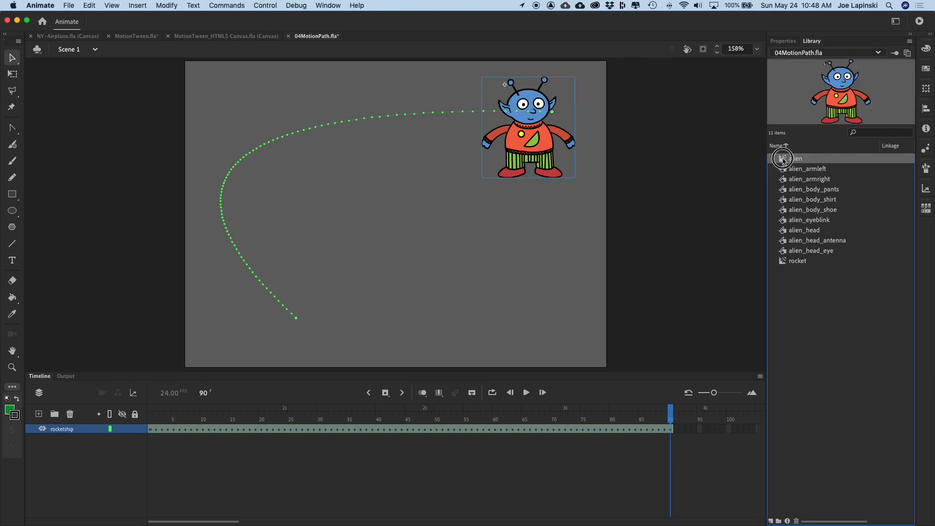
pyautogui.doubleClick(783, 160)
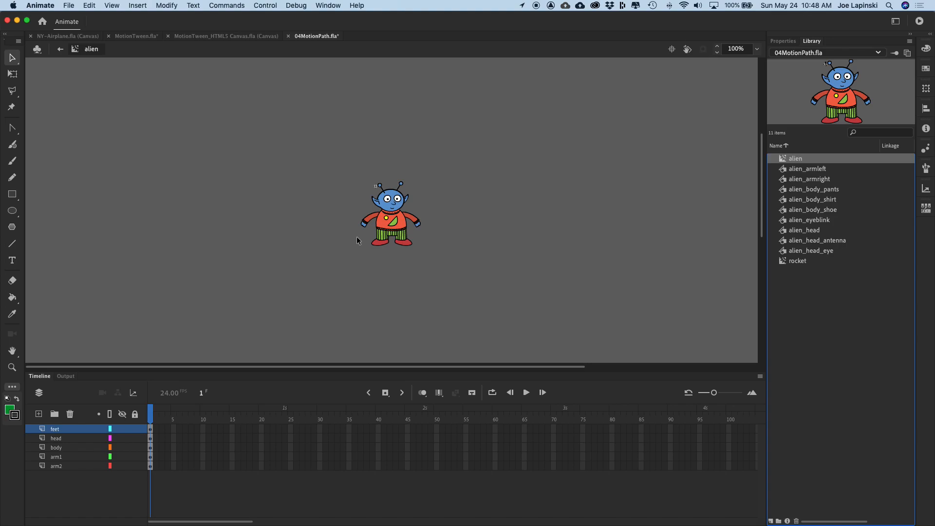
pyautogui.press('super+equal')
pyautogui.press('super+equal')
pyautogui.press('space')
pyautogui.moveTo(336, 232)
pyautogui.mouseDown()
pyautogui.moveTo(426, 240)
pyautogui.moveTo(649, 228)
pyautogui.mouseUp()
pyautogui.moveTo(434, 210); pyautogui.dragTo(599, 221)
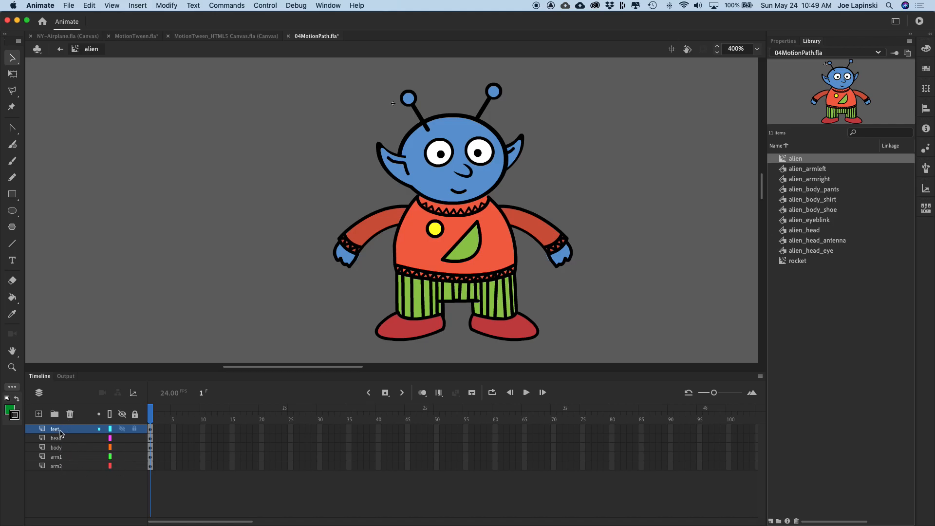
# - Hide and reshow the feet, head, body, arm1 and arm2 layers one by one to identify what each contains
pyautogui.click(122, 431)
pyautogui.click(122, 430)
pyautogui.click(122, 438)
pyautogui.click(121, 437)
pyautogui.click(123, 447)
pyautogui.click(122, 448)
pyautogui.click(122, 456)
pyautogui.click(122, 456)
pyautogui.click(122, 466)
pyautogui.click(122, 466)
# - Check the frame rate in the Document Settings and close the dialog without changing anything
pyautogui.click(166, 5)
pyautogui.click(170, 19)
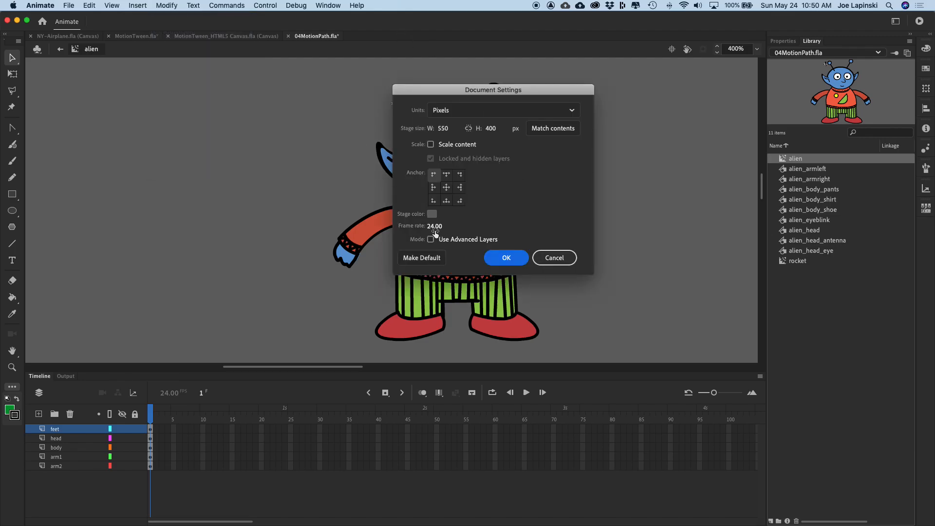
pyautogui.click(511, 254)
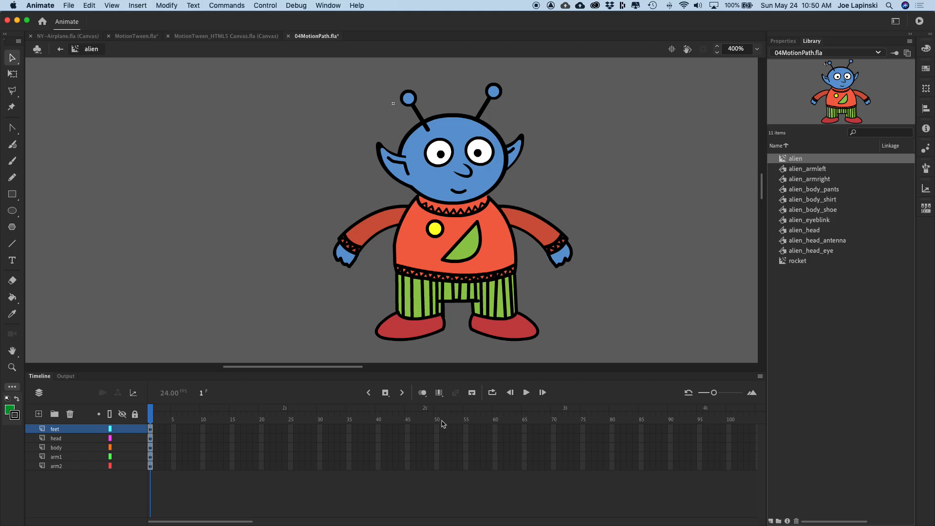
# - Create a motion tween for the alien's arm on the arm1 layer
pyautogui.click(541, 236)
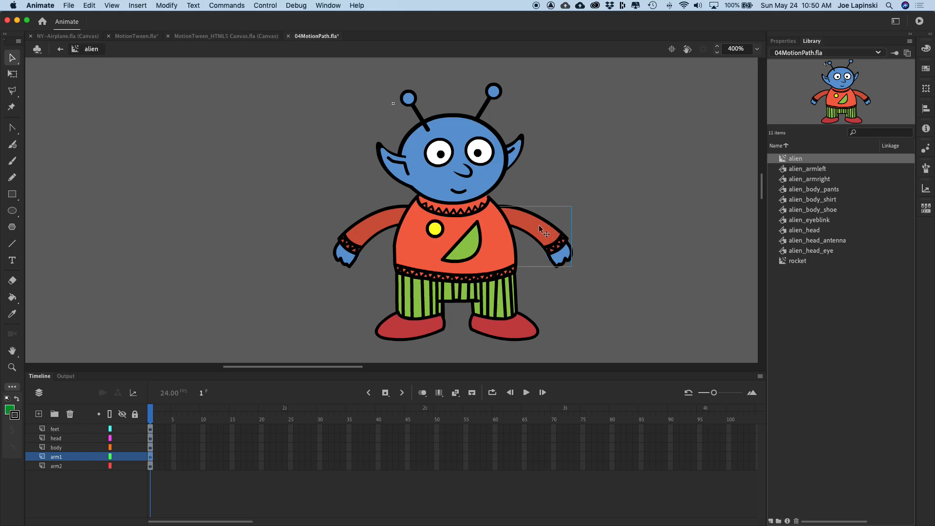
pyautogui.rightClick(539, 228)
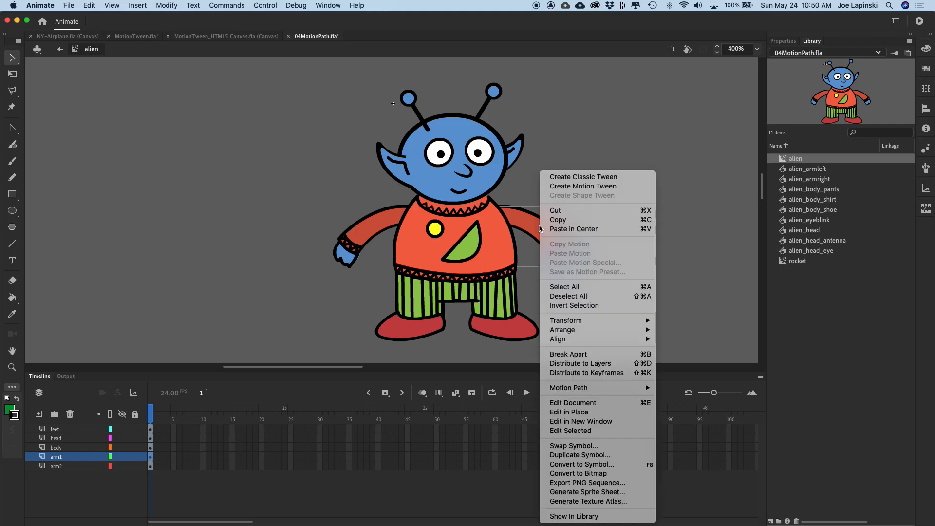
pyautogui.click(579, 190)
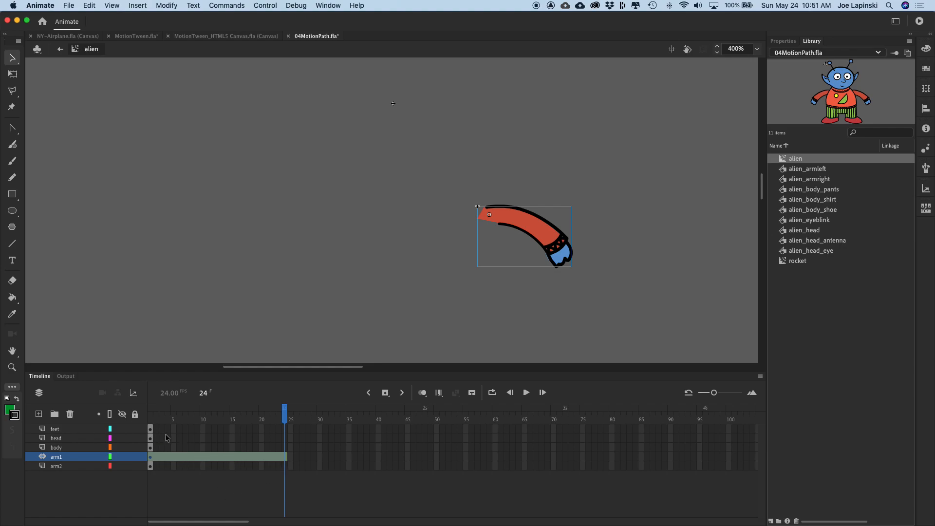
# - Extend the feet, head, body and arm2 layers to frame 24 so they match the arm1 tween's length
pyautogui.click(285, 429)
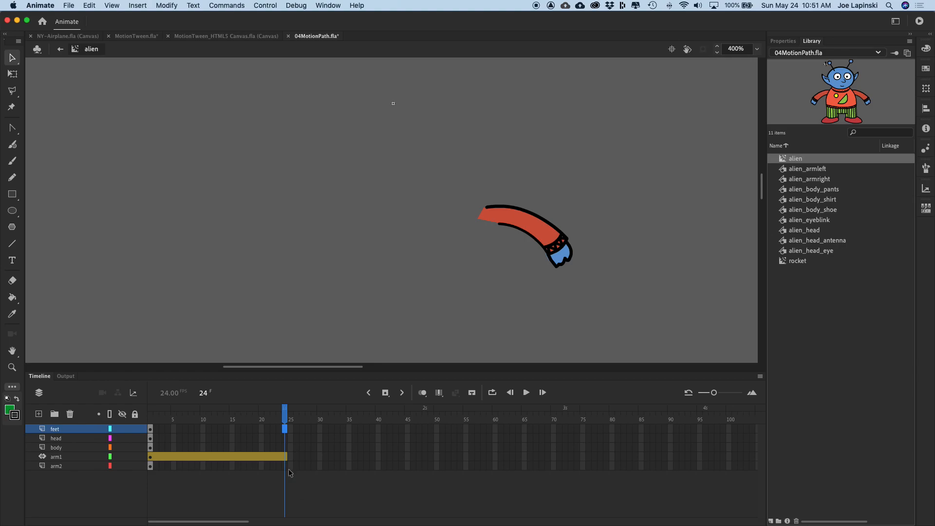
pyautogui.press('F5')
pyautogui.click(286, 438)
pyautogui.rightClick(288, 438)
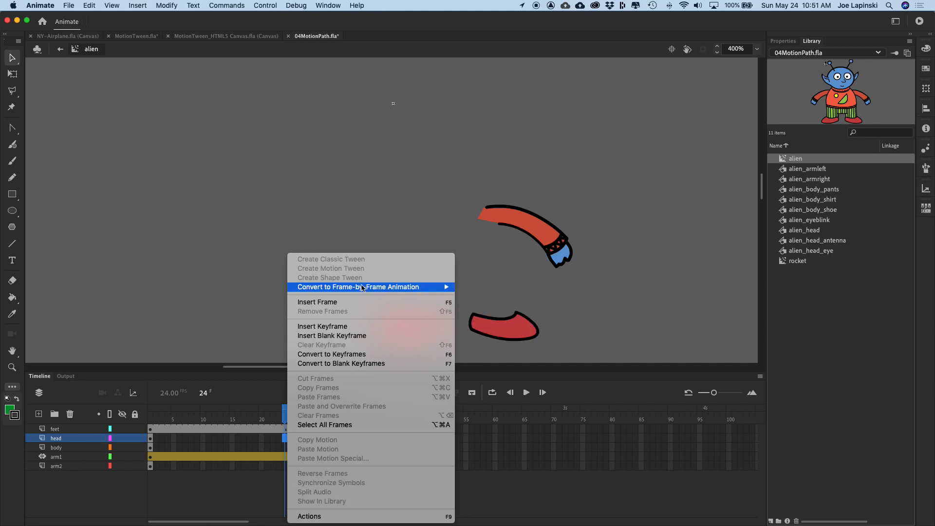
pyautogui.click(360, 302)
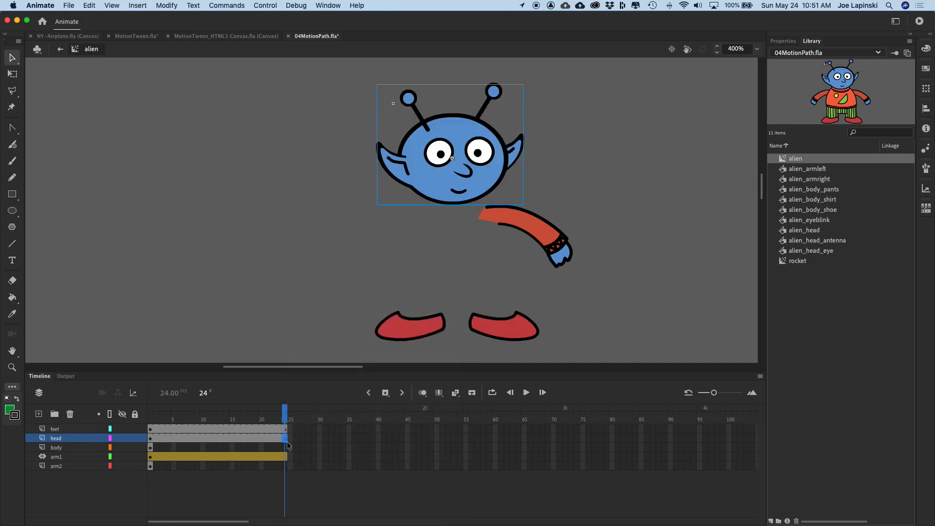
pyautogui.click(285, 447)
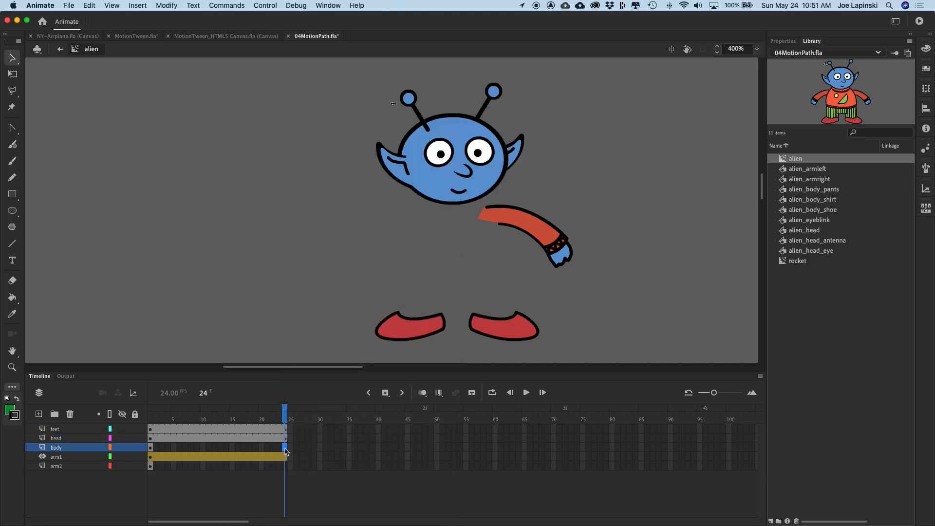
pyautogui.press('F5')
pyautogui.click(286, 467)
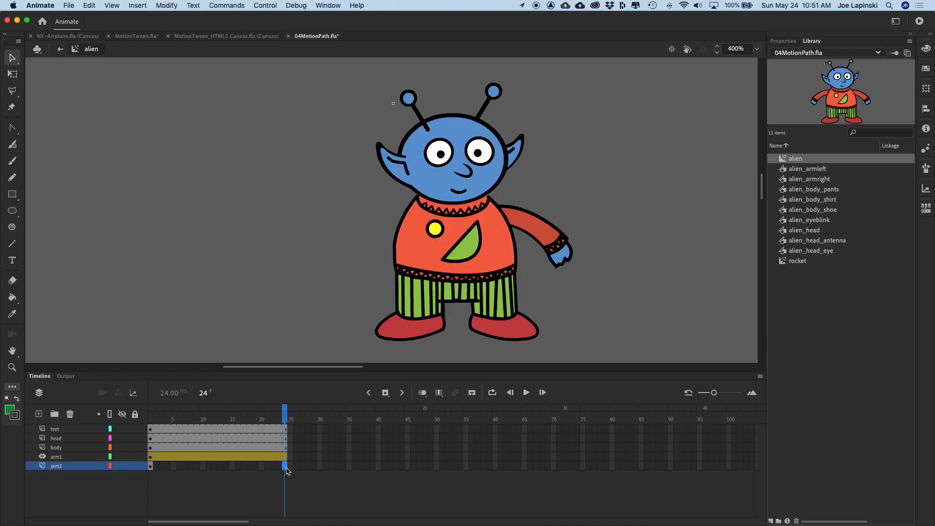
pyautogui.press('F5')
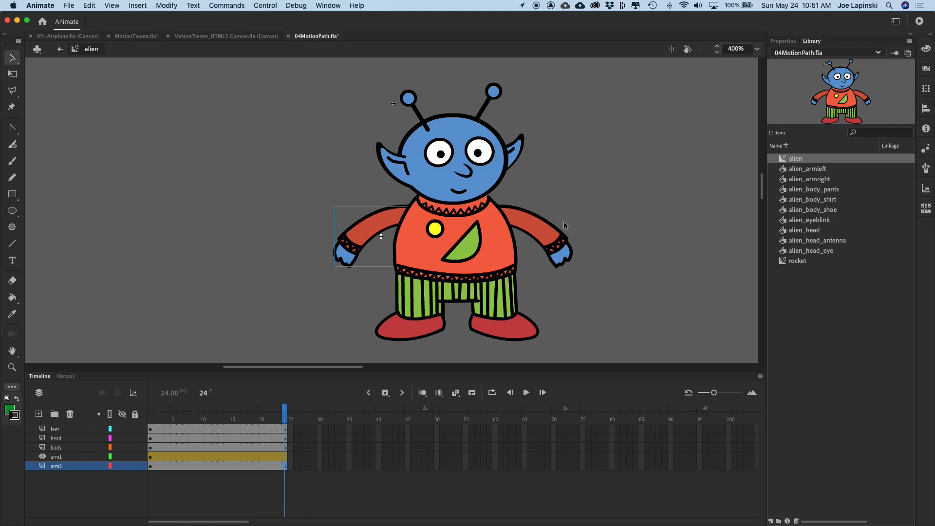
# - Rotate the arm on the arm1 layer upward around its shoulder at frame 24 using Free Transform
pyautogui.click(551, 238)
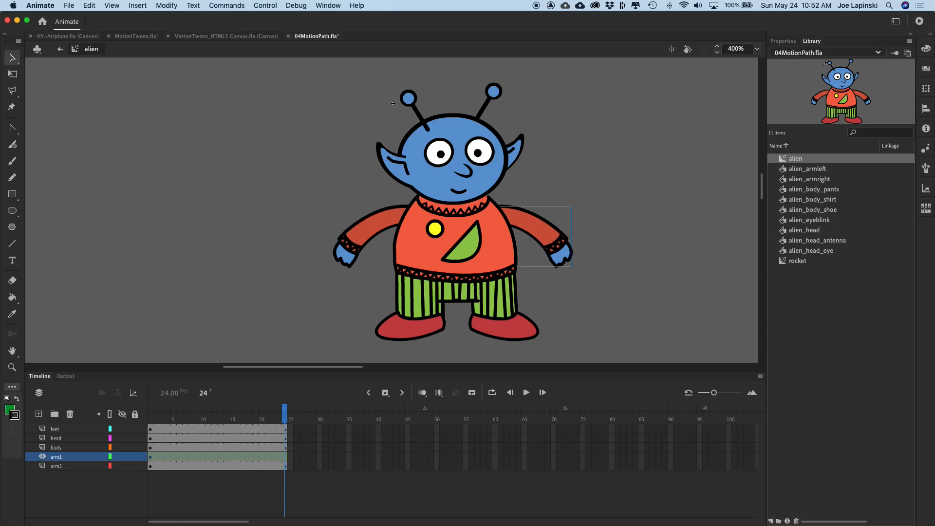
pyautogui.moveTo(286, 414); pyautogui.dragTo(137, 427)
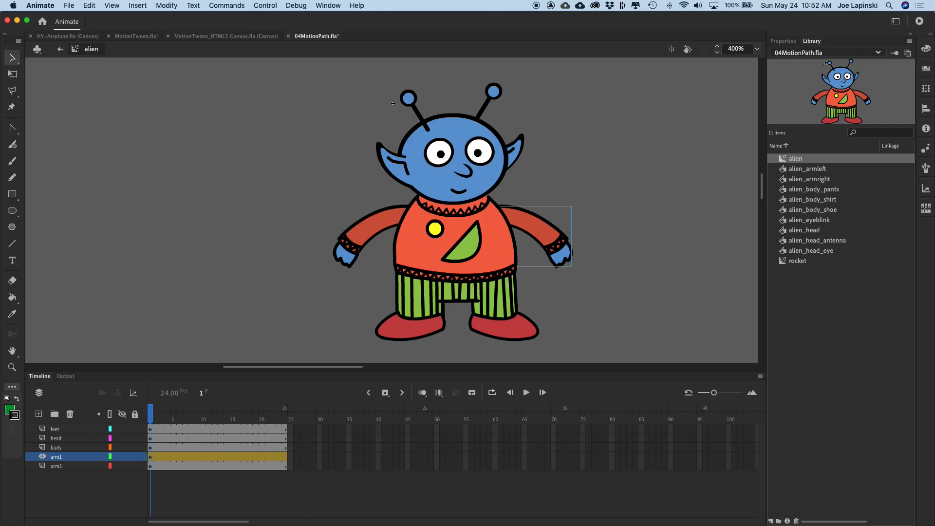
pyautogui.click(151, 414)
pyautogui.moveTo(151, 414); pyautogui.dragTo(285, 416)
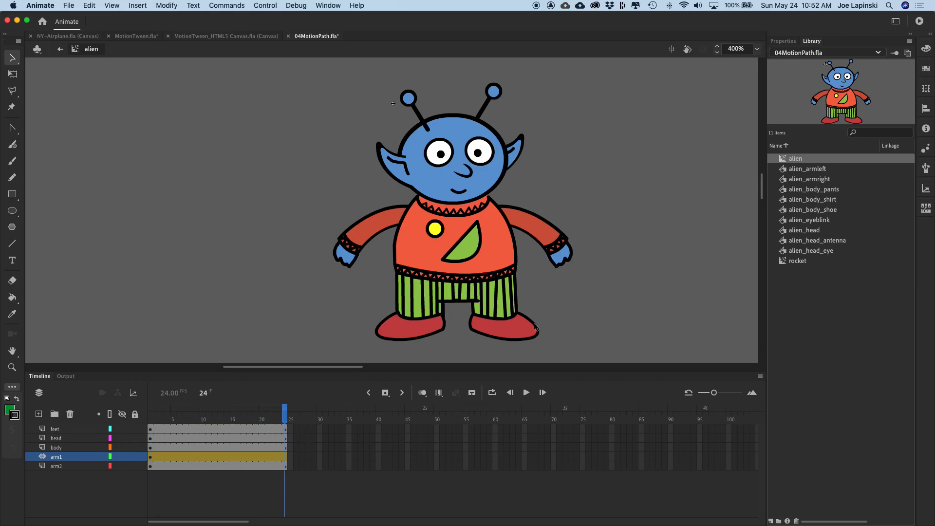
pyautogui.click(537, 229)
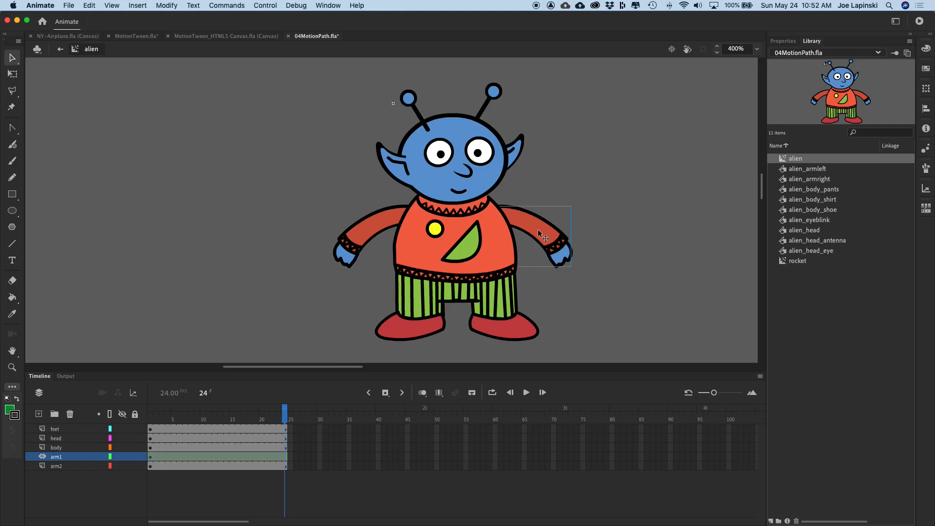
pyautogui.click(13, 75)
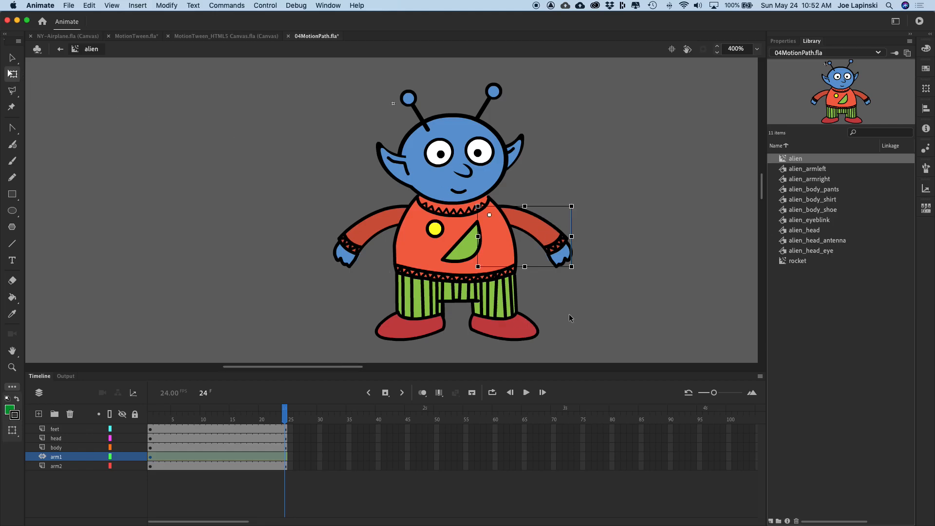
pyautogui.moveTo(574, 270); pyautogui.dragTo(589, 212)
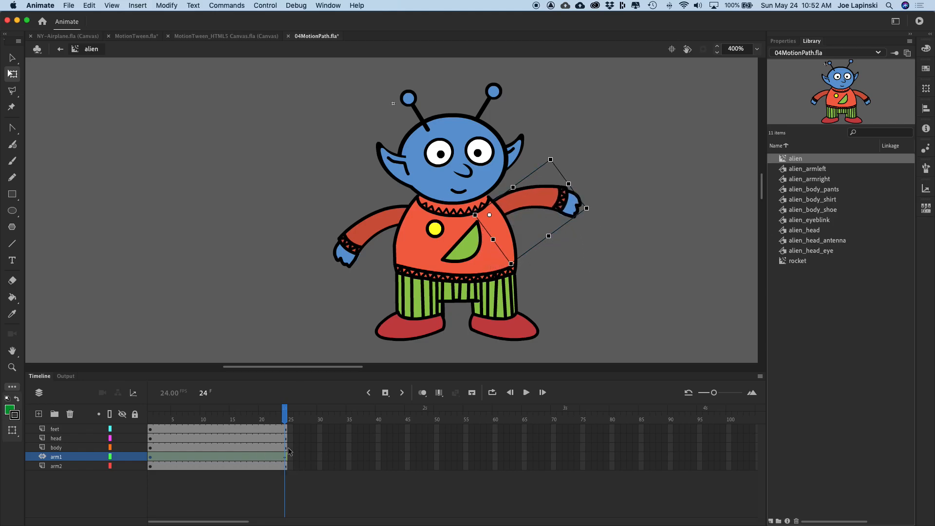
pyautogui.click(245, 458)
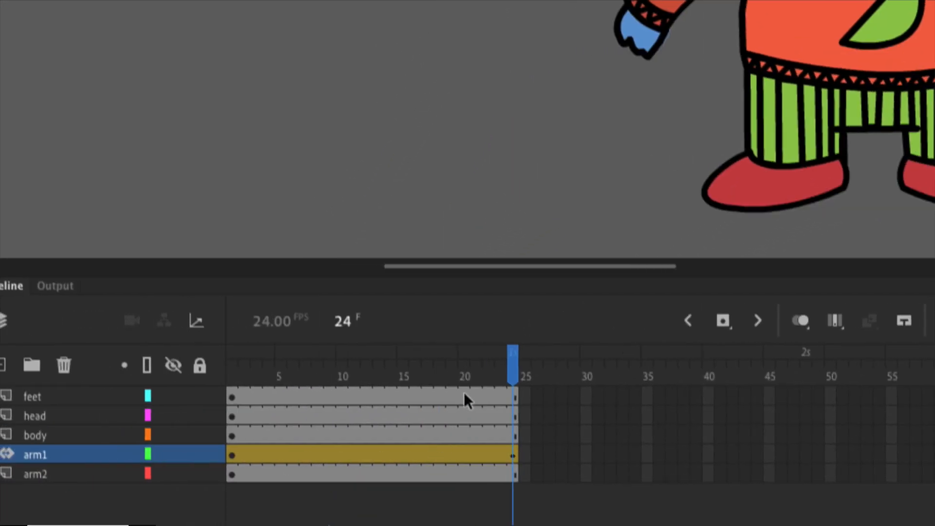
# - Preview the arm1 rotation by playing and scrubbing between frames 1 and 24
pyautogui.moveTo(516, 352); pyautogui.dragTo(388, 350)
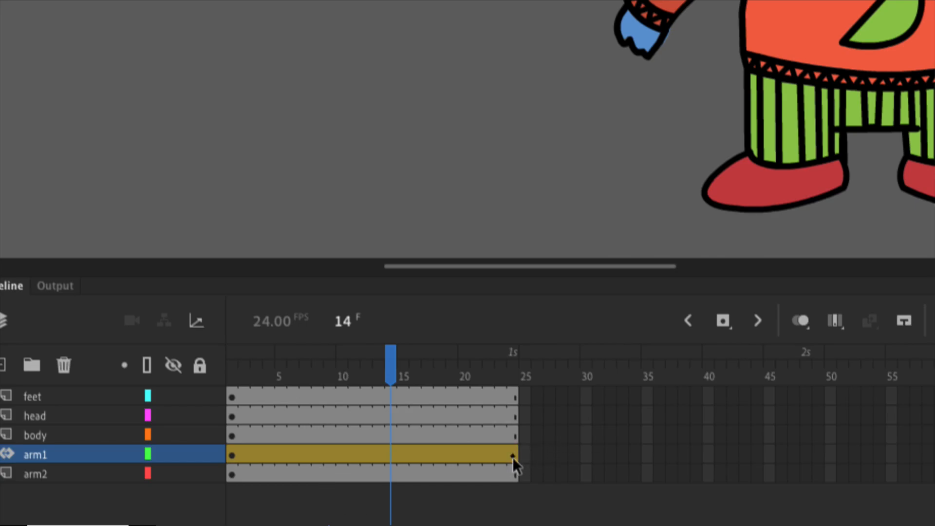
pyautogui.moveTo(391, 361); pyautogui.dragTo(513, 363)
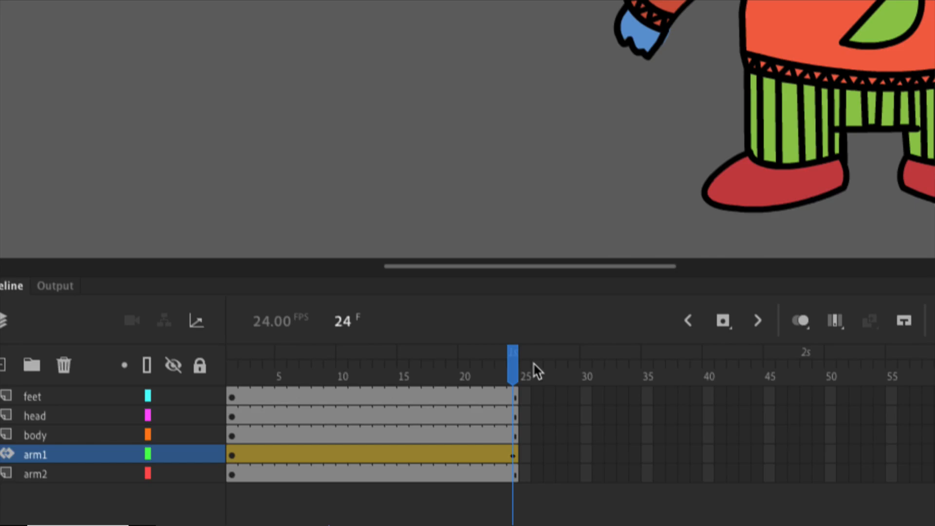
pyautogui.moveTo(514, 364); pyautogui.dragTo(554, 396)
pyautogui.moveTo(512, 357)
pyautogui.mouseDown()
pyautogui.moveTo(447, 358)
pyautogui.moveTo(513, 362)
pyautogui.mouseUp()
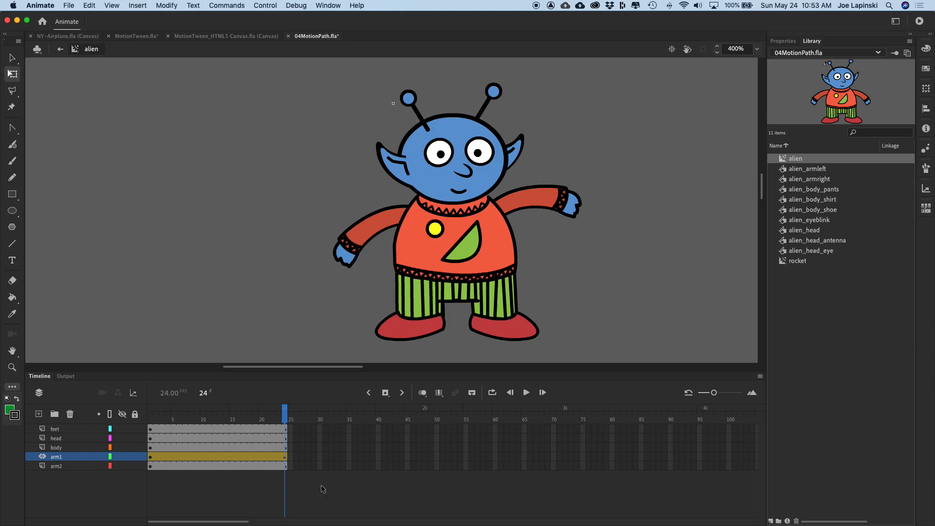
pyautogui.press('Return')
pyautogui.click(283, 414)
pyautogui.moveTo(283, 414); pyautogui.dragTo(132, 411)
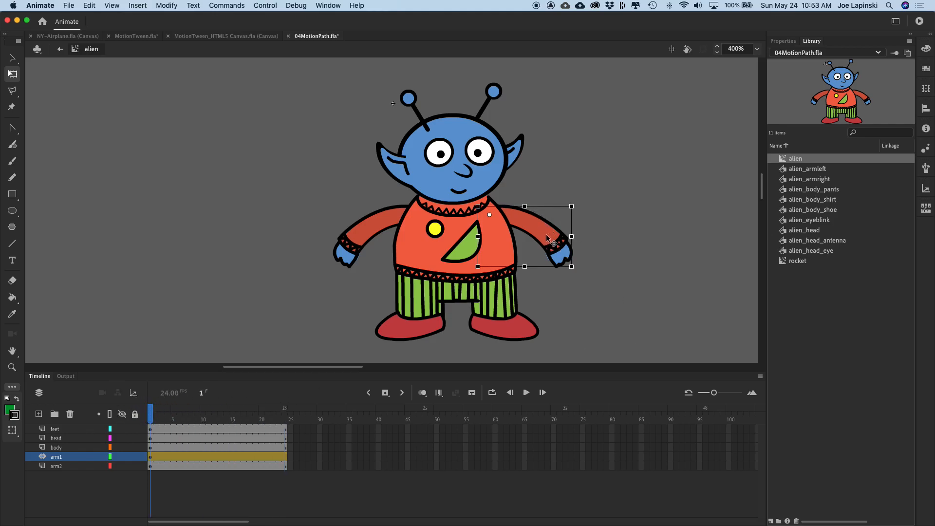
# - Swing the arm1 arm up to roughly horizontal at frame 24 and scrub back to frame 1 to check the motion
pyautogui.click(151, 413)
pyautogui.moveTo(151, 415); pyautogui.dragTo(286, 415)
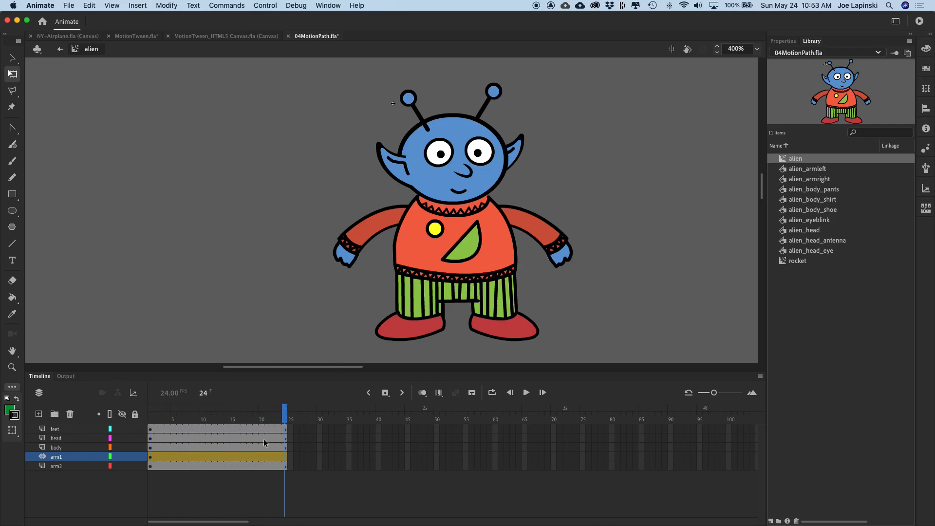
pyautogui.click(546, 231)
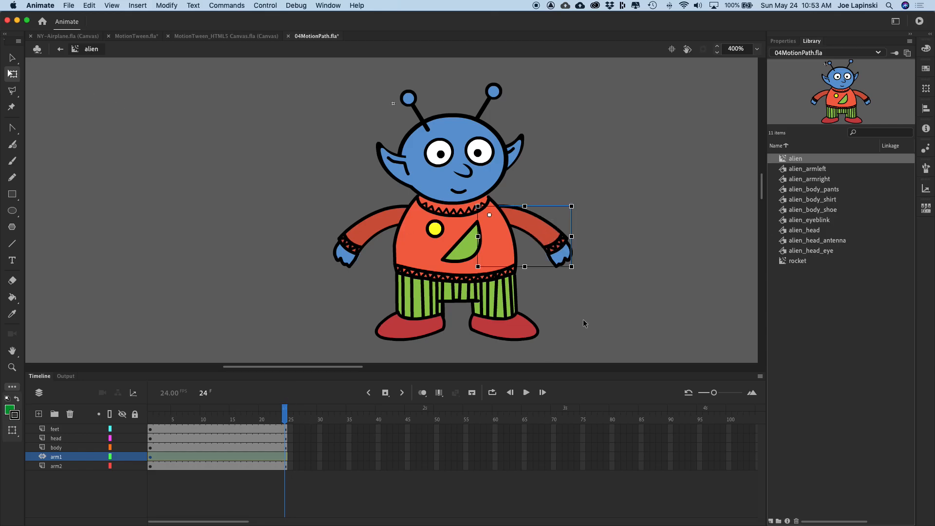
pyautogui.moveTo(577, 272); pyautogui.dragTo(586, 224)
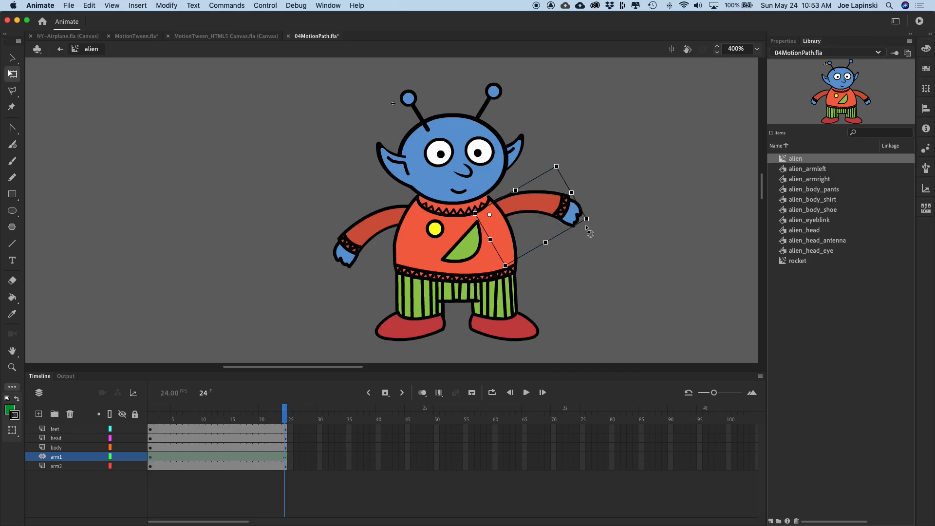
pyautogui.moveTo(287, 416); pyautogui.dragTo(92, 422)
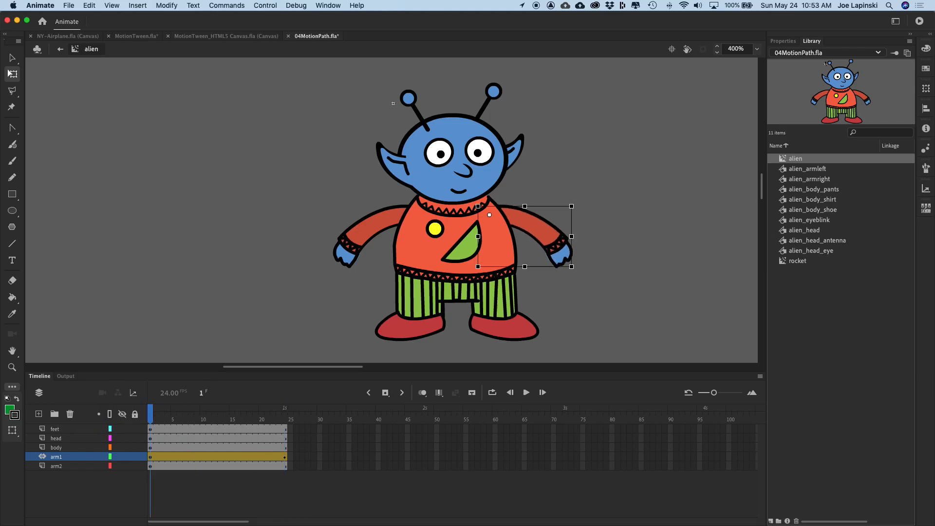
# - Create a motion tween for the alien's other arm on the arm2 layer
pyautogui.click(359, 235)
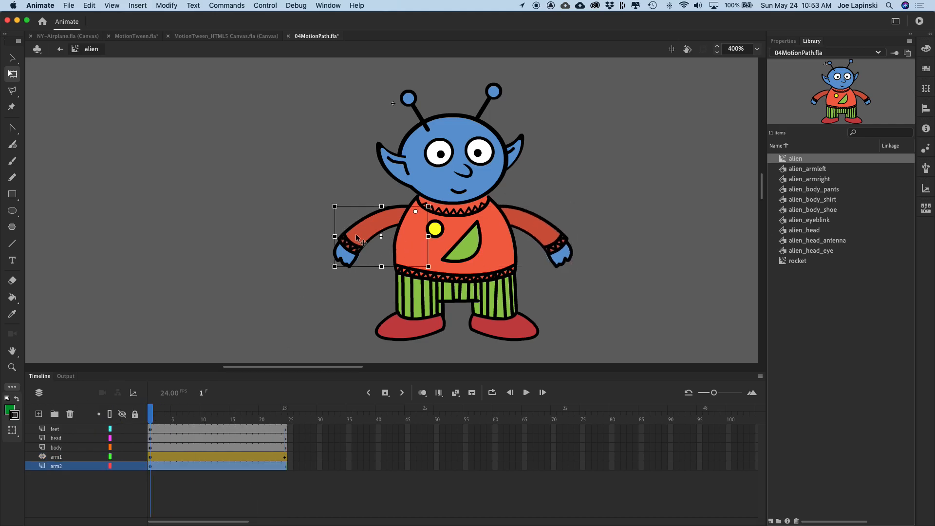
pyautogui.rightClick(366, 233)
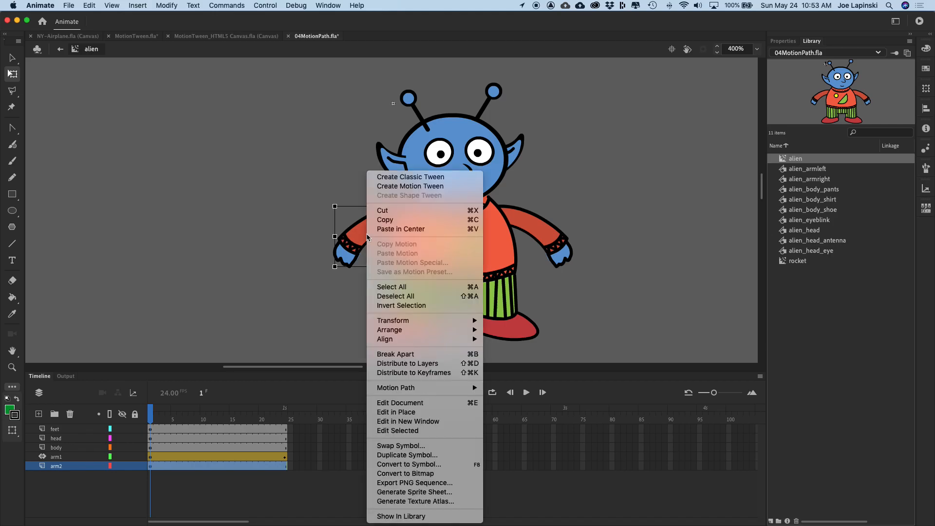
pyautogui.click(437, 190)
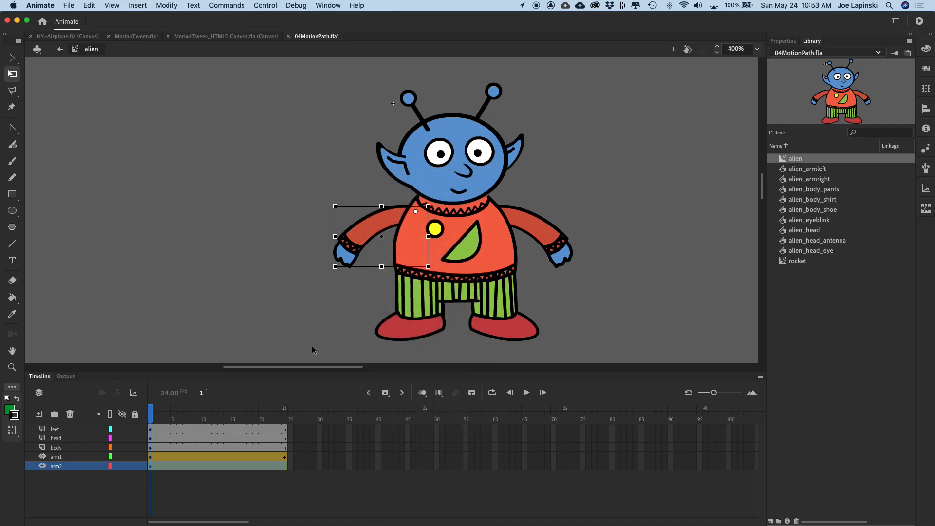
# - Rotate the arm2 arm upward at frame 24 to mirror the arm1 pose, and scrub back to check both arms
pyautogui.click(151, 414)
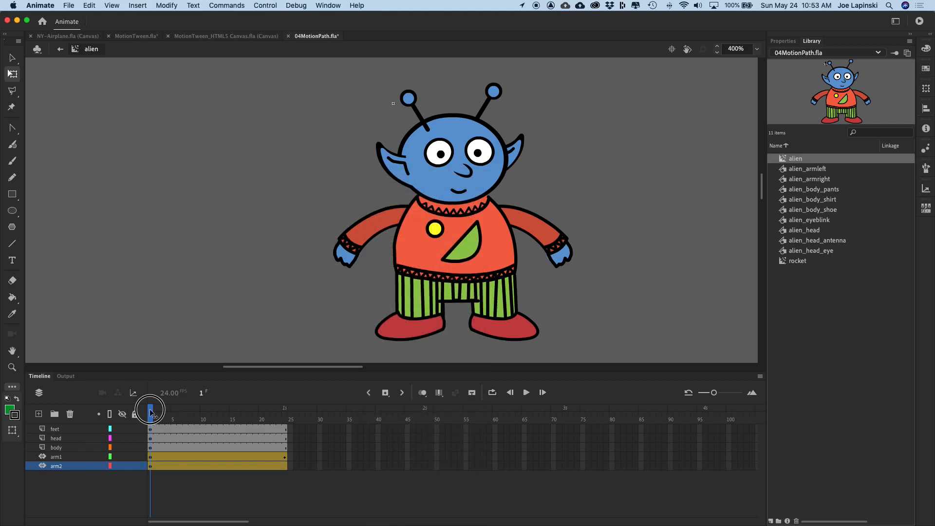
pyautogui.moveTo(151, 414); pyautogui.dragTo(285, 414)
pyautogui.click(354, 246)
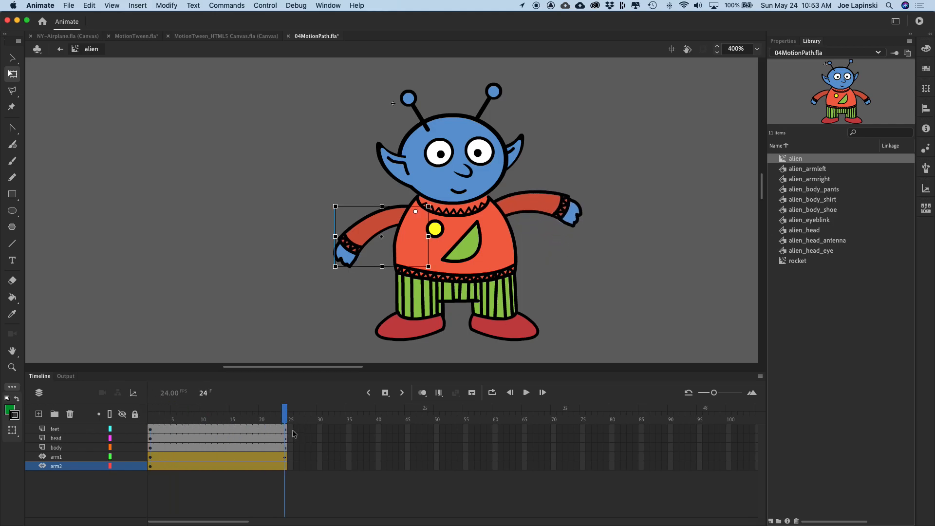
pyautogui.moveTo(337, 272); pyautogui.dragTo(311, 221)
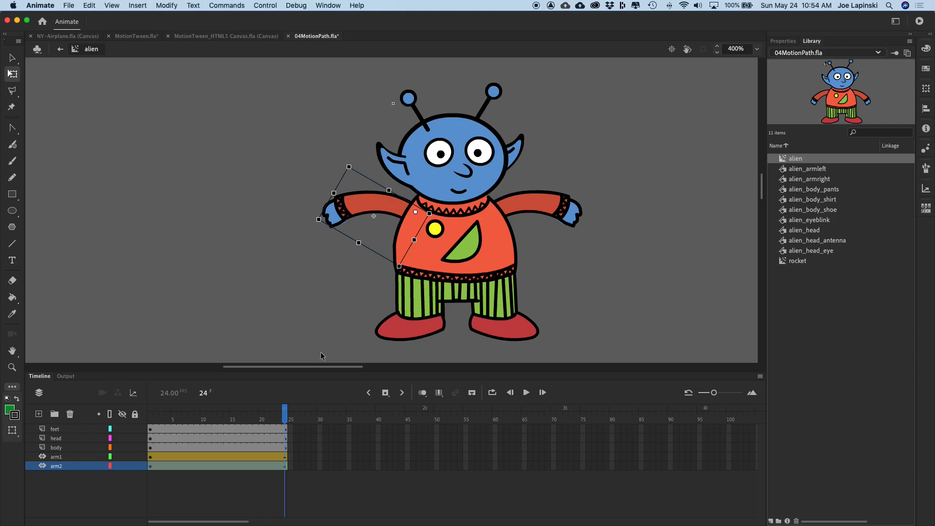
pyautogui.moveTo(288, 413); pyautogui.dragTo(99, 418)
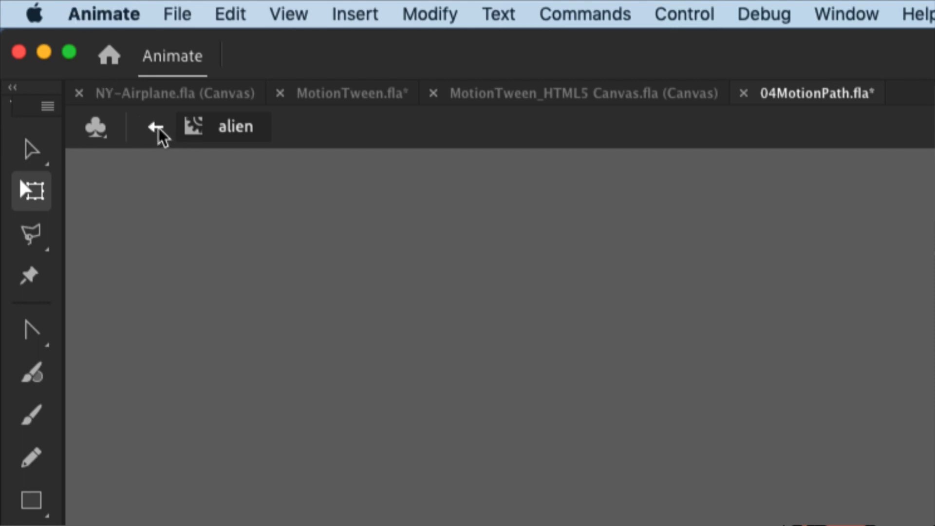
# - Leave the alien symbol for Scene 1 and fit the stage in the window
pyautogui.click(157, 128)
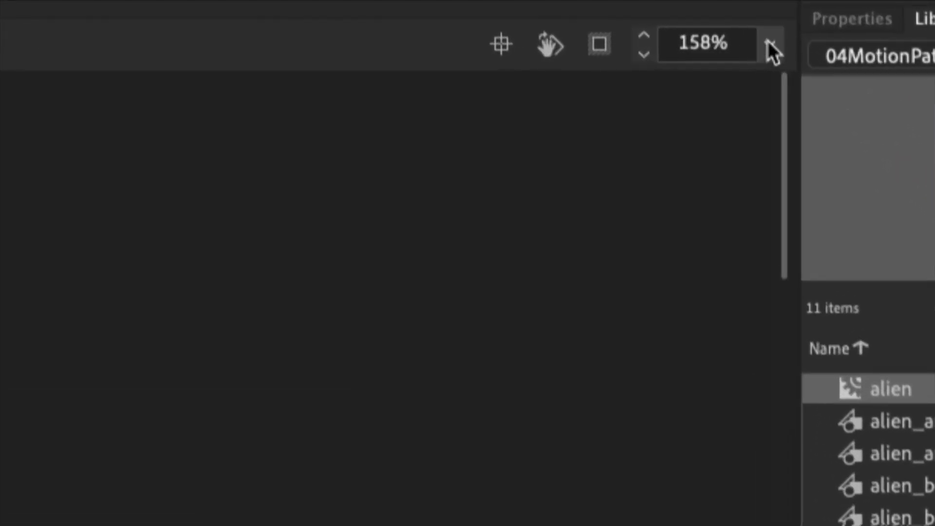
pyautogui.click(757, 51)
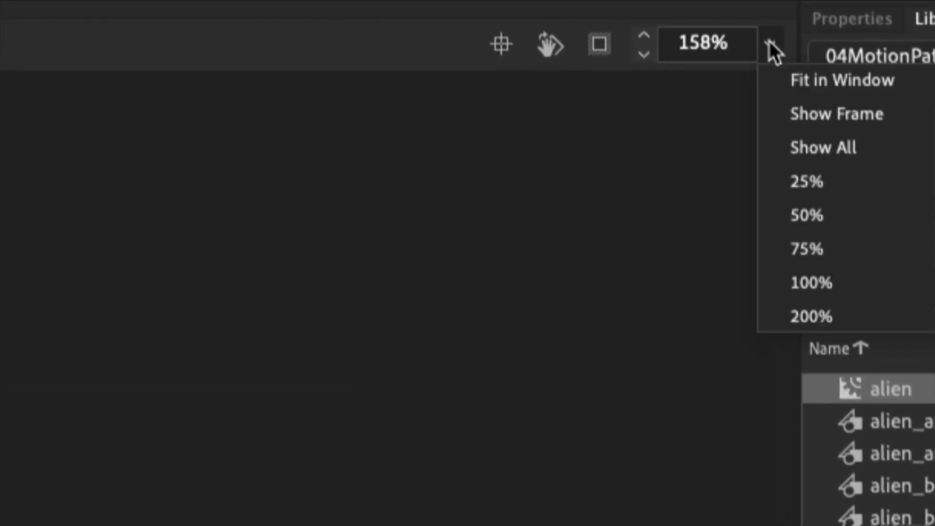
pyautogui.click(805, 84)
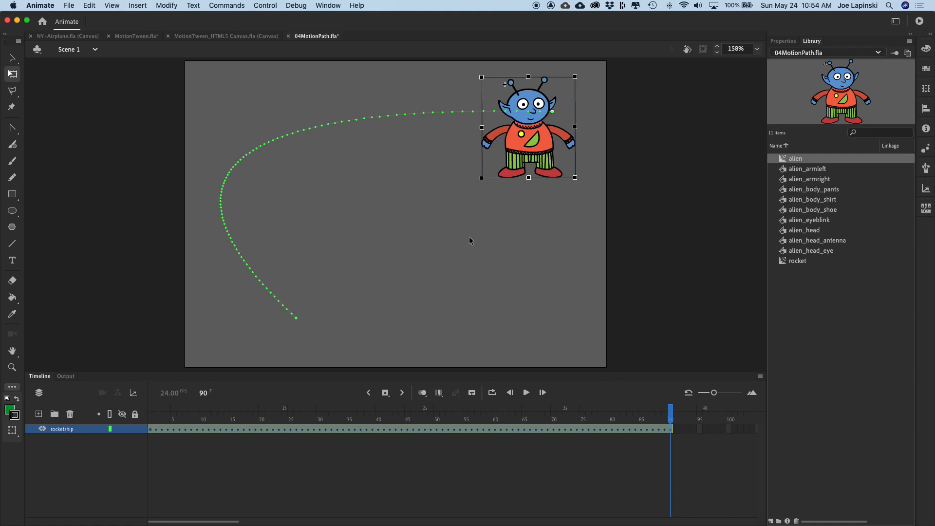
# - Play the Scene 1 timeline, test the movie to watch the arms move along the path, and close the test window
pyautogui.press('Return')
pyautogui.press('Return')
pyautogui.press('super+Return')
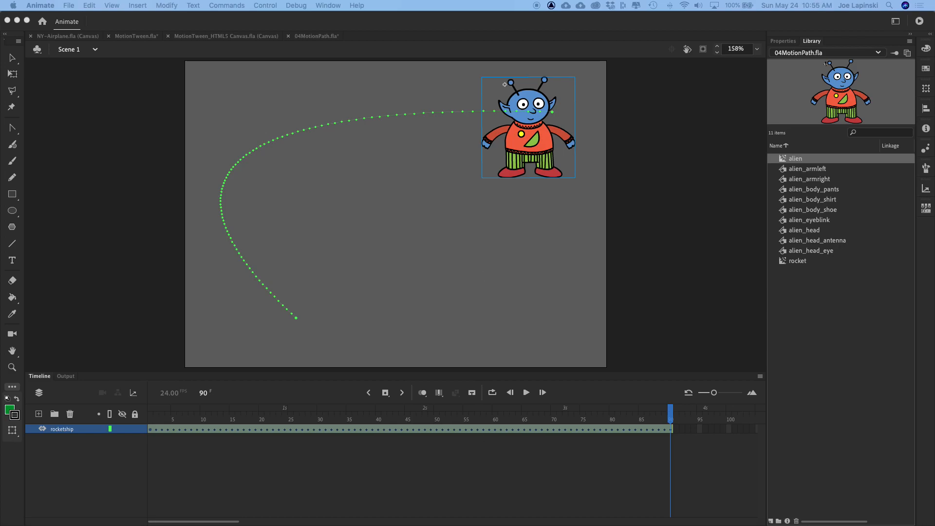
pyautogui.moveTo(334, 265); pyautogui.dragTo(312, 87)
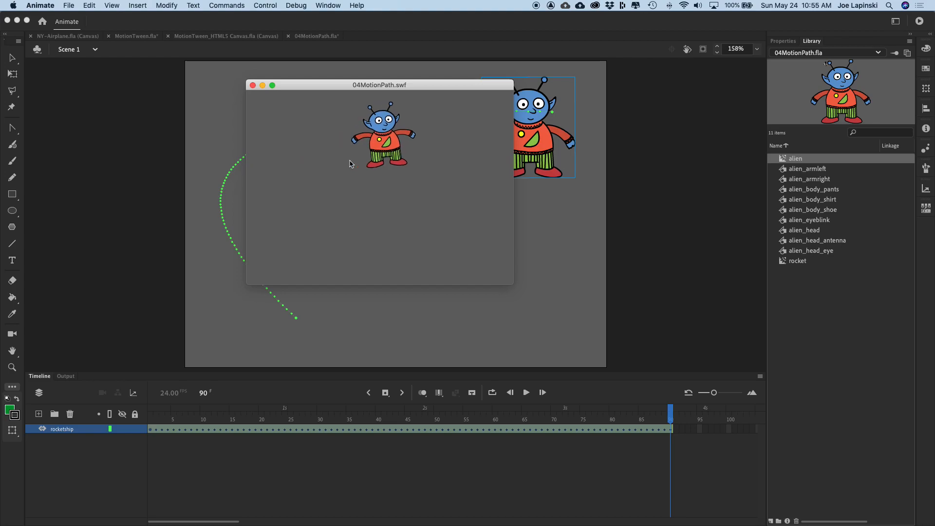
pyautogui.click(253, 86)
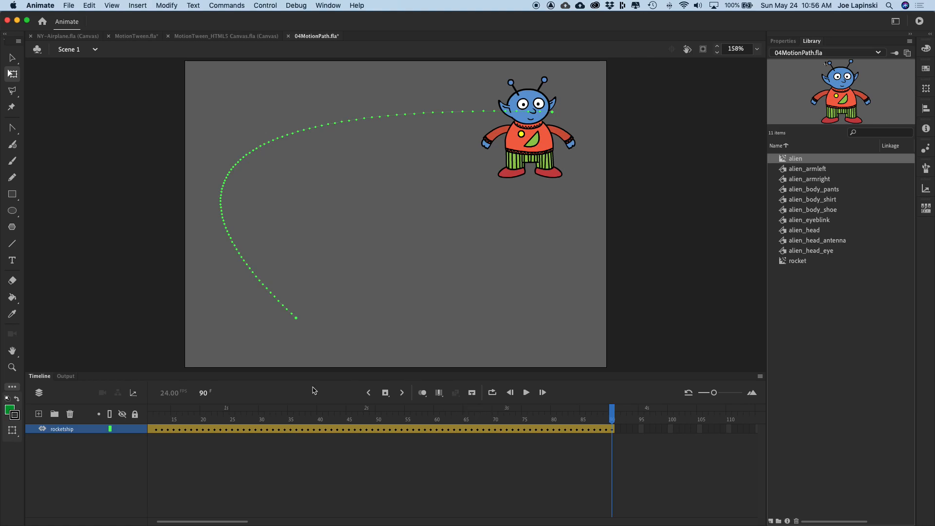
pyautogui.moveTo(312, 372); pyautogui.dragTo(312, 369)
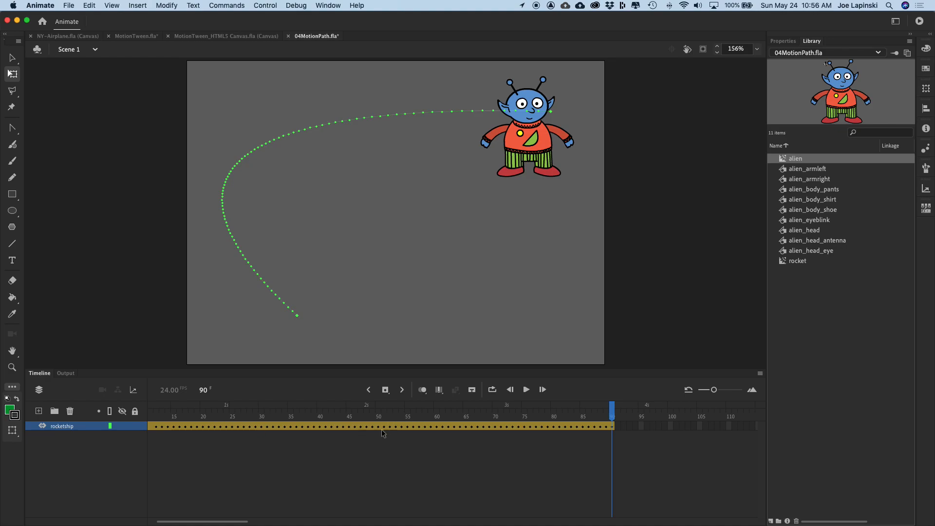
# - Open the motion graph of the rocketship layer's tween and enlarge the timeline area to show all its properties
pyautogui.doubleClick(327, 427)
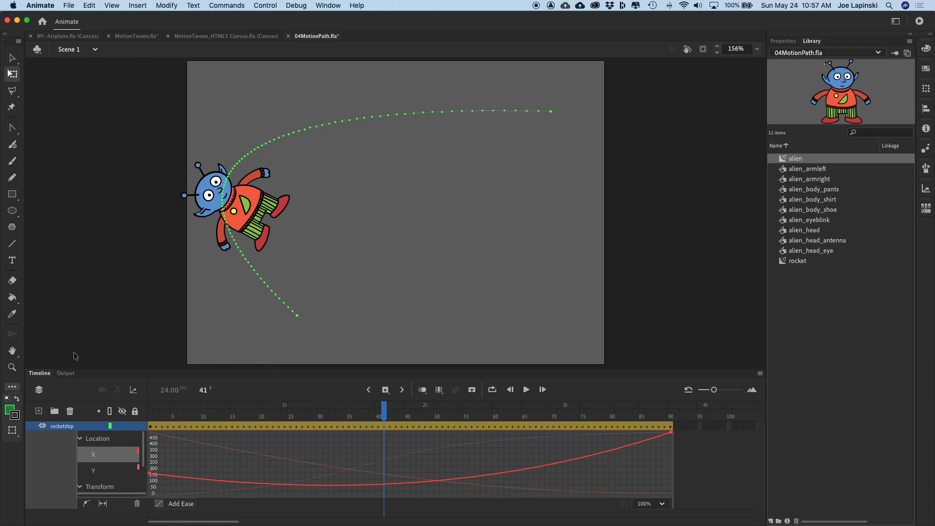
pyautogui.moveTo(271, 369); pyautogui.dragTo(283, 336)
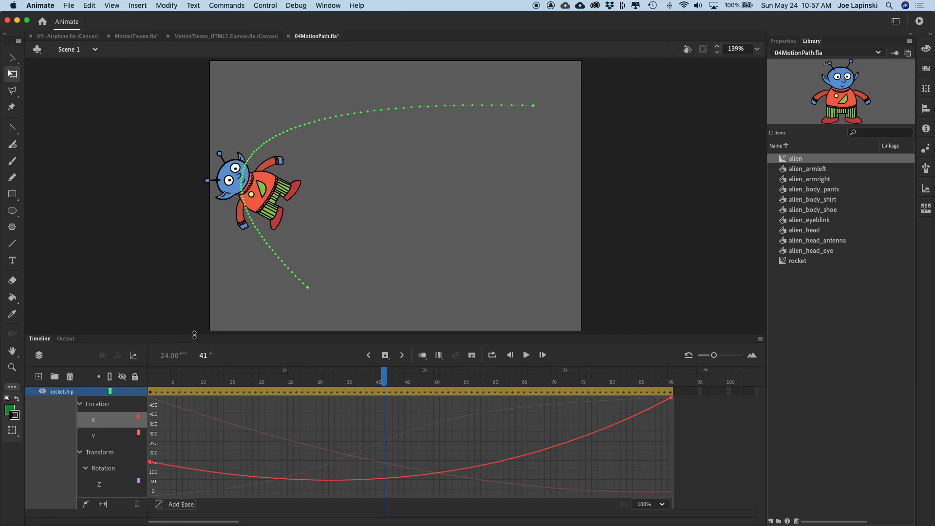
pyautogui.moveTo(195, 334); pyautogui.dragTo(203, 284)
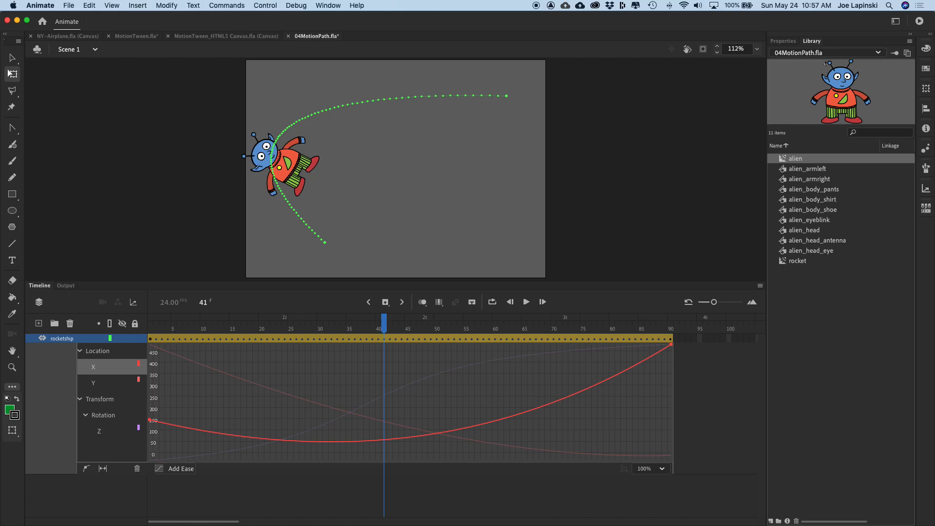
# - Look through the motion graph's zoom levels and keep it at 100%
pyautogui.click(662, 468)
pyautogui.click(577, 489)
pyautogui.click(668, 469)
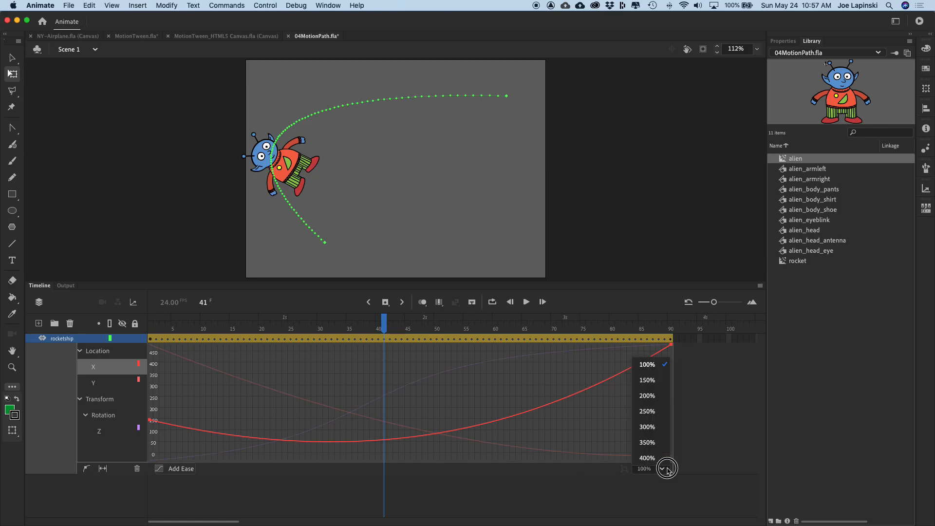
pyautogui.click(652, 366)
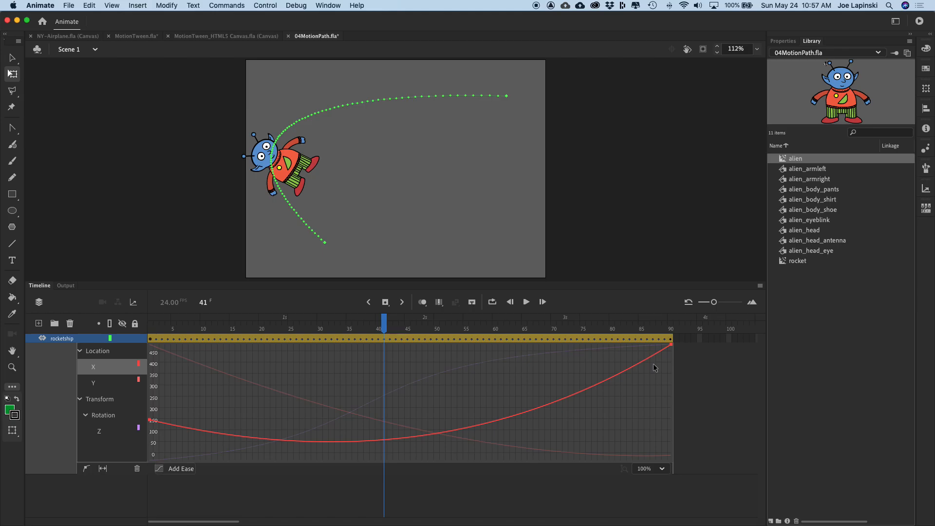
pyautogui.click(664, 469)
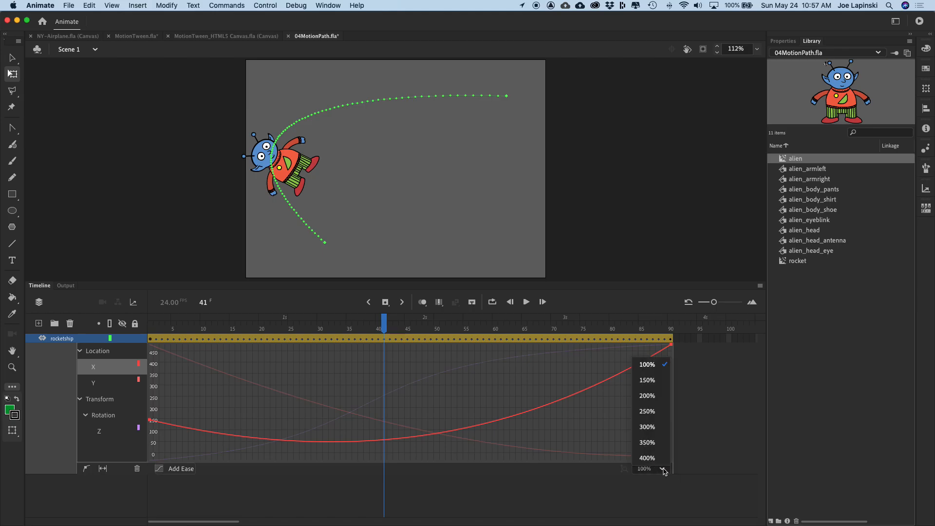
pyautogui.click(654, 367)
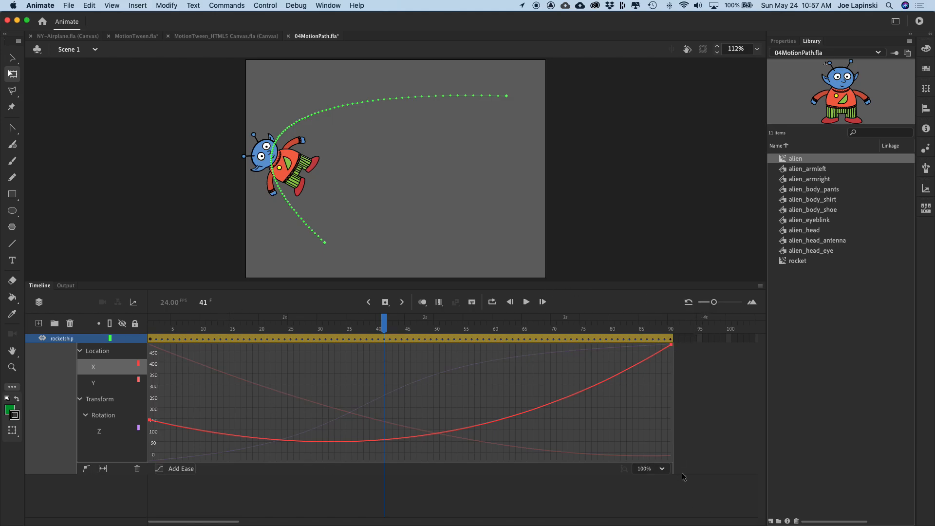
pyautogui.click(663, 469)
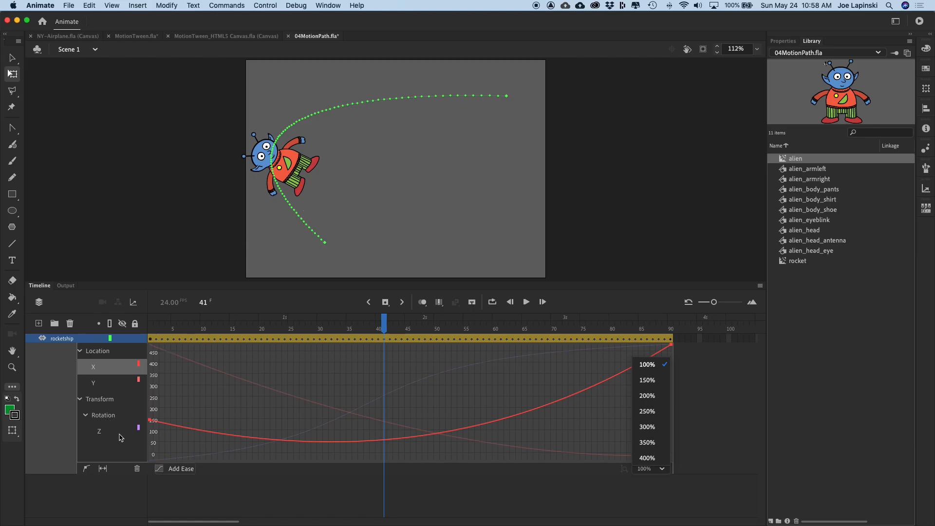
# - Compare the tween's X location, Y location and Z rotation curves in the motion graph, ending on X
pyautogui.click(98, 381)
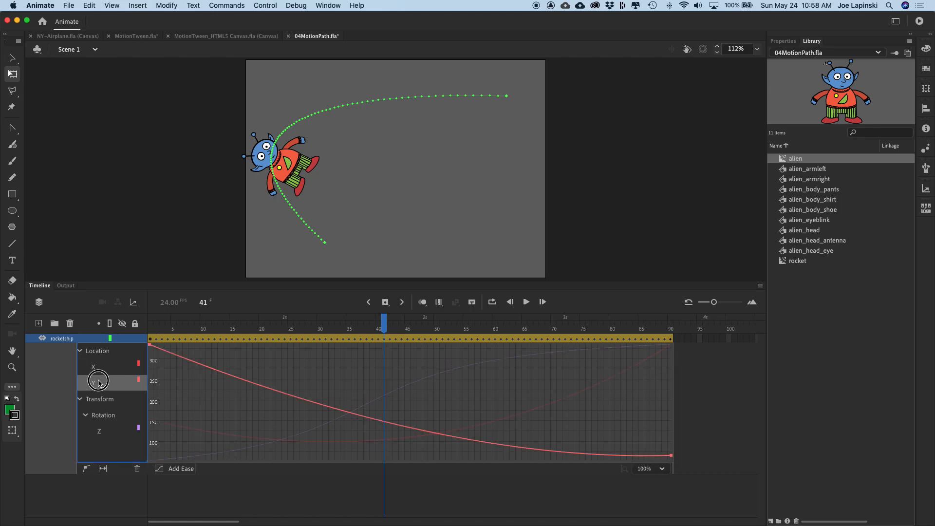
pyautogui.click(99, 371)
pyautogui.click(99, 385)
pyautogui.click(108, 432)
pyautogui.click(101, 383)
pyautogui.click(101, 373)
pyautogui.click(100, 385)
pyautogui.click(103, 434)
pyautogui.click(108, 386)
pyautogui.click(106, 370)
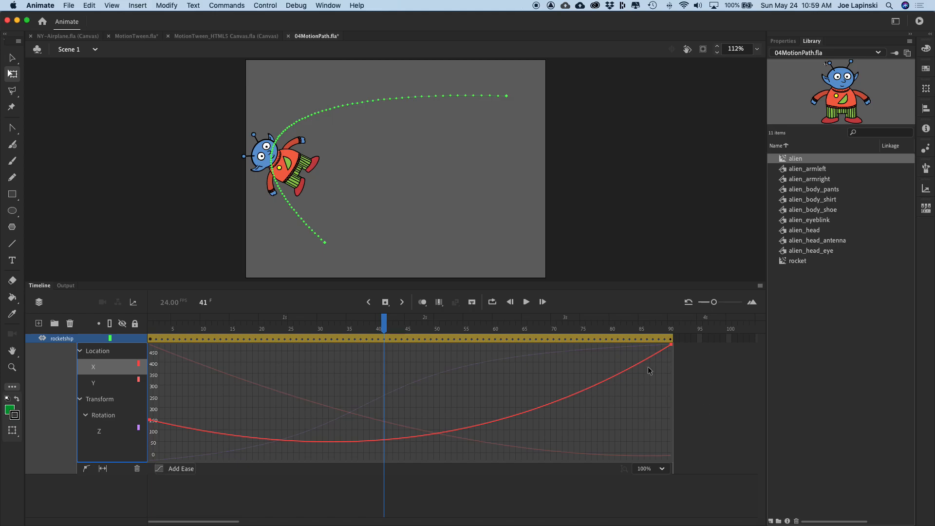
# - Fit the motion graph to the timeline width and select the alien on the stage at frame 1
pyautogui.click(103, 469)
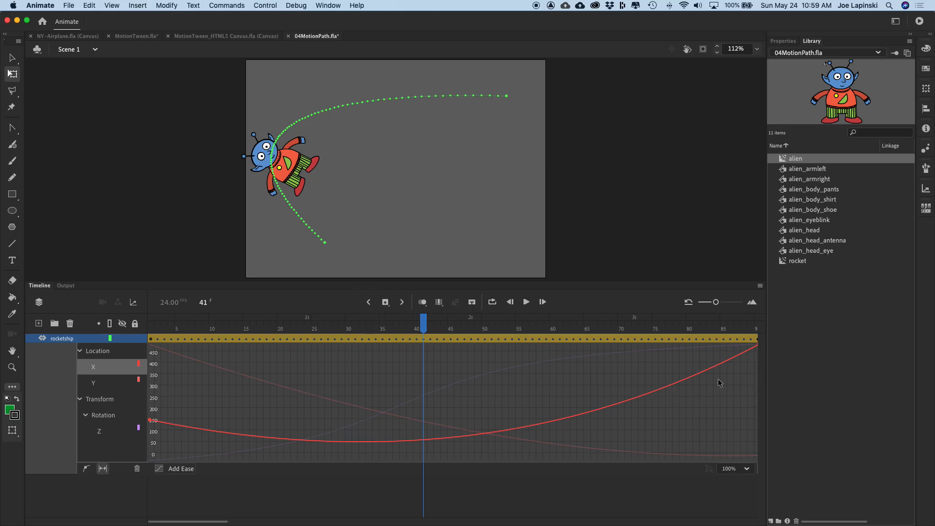
pyautogui.click(103, 469)
pyautogui.moveTo(423, 323); pyautogui.dragTo(119, 326)
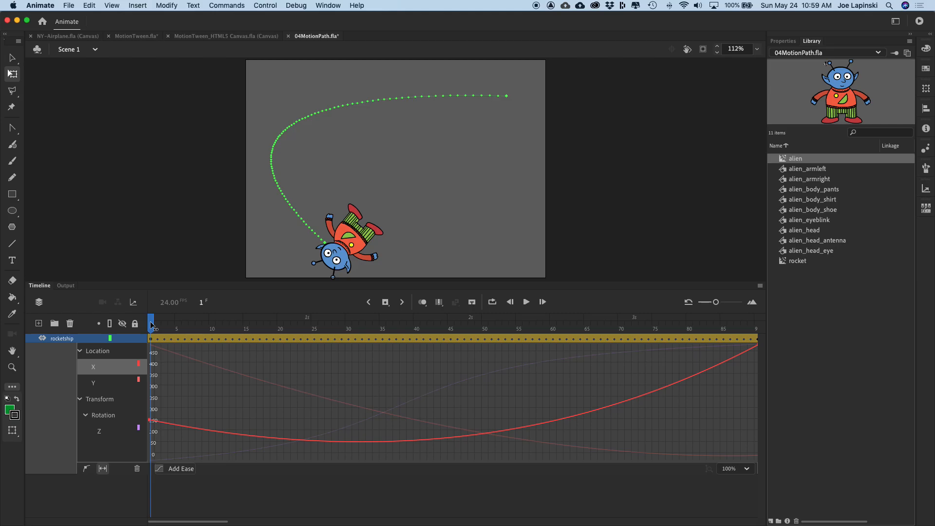
pyautogui.click(352, 227)
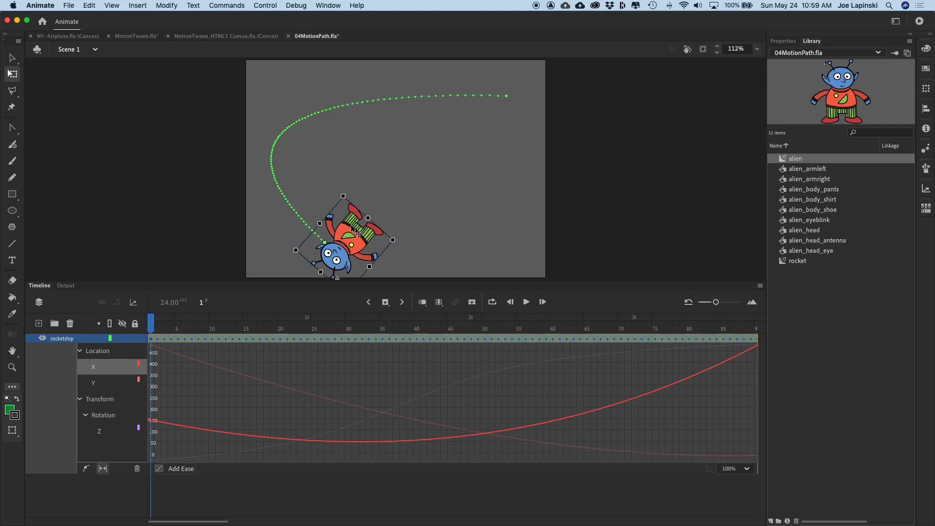
pyautogui.click(12, 58)
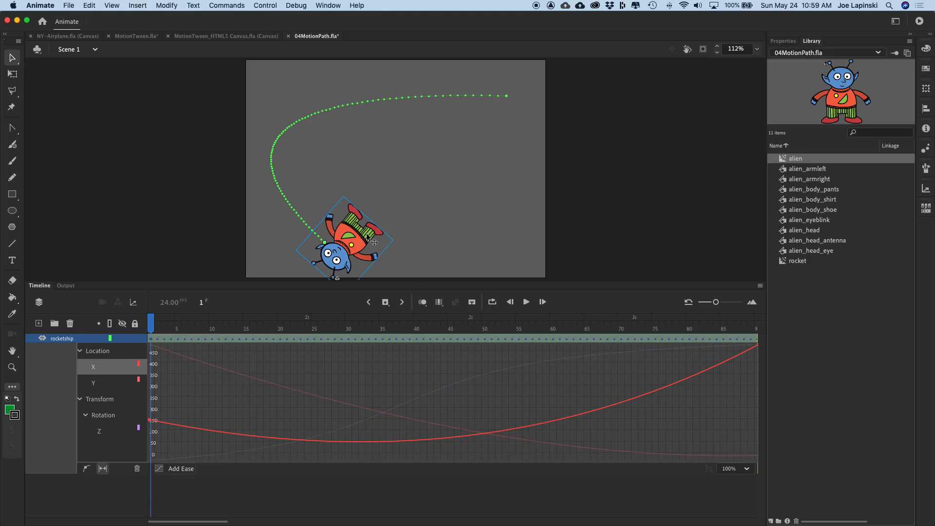
pyautogui.click(414, 201)
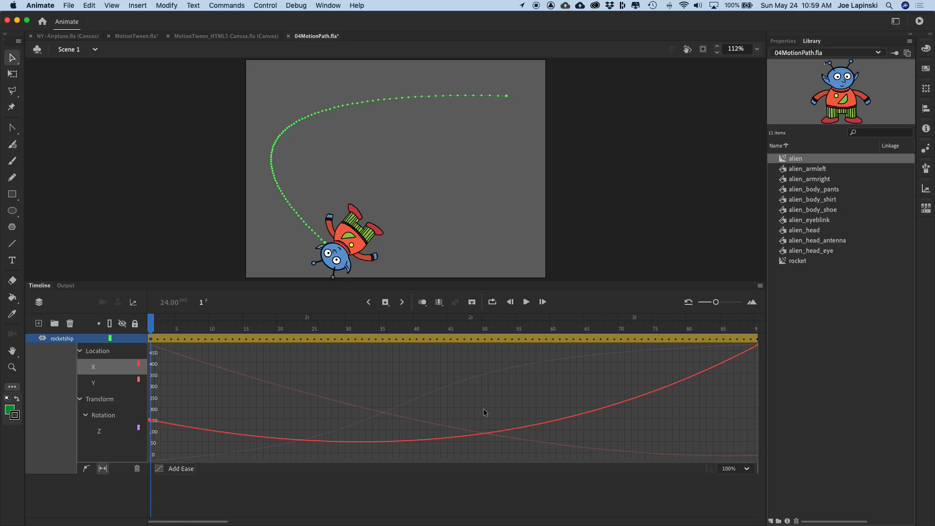
pyautogui.click(352, 237)
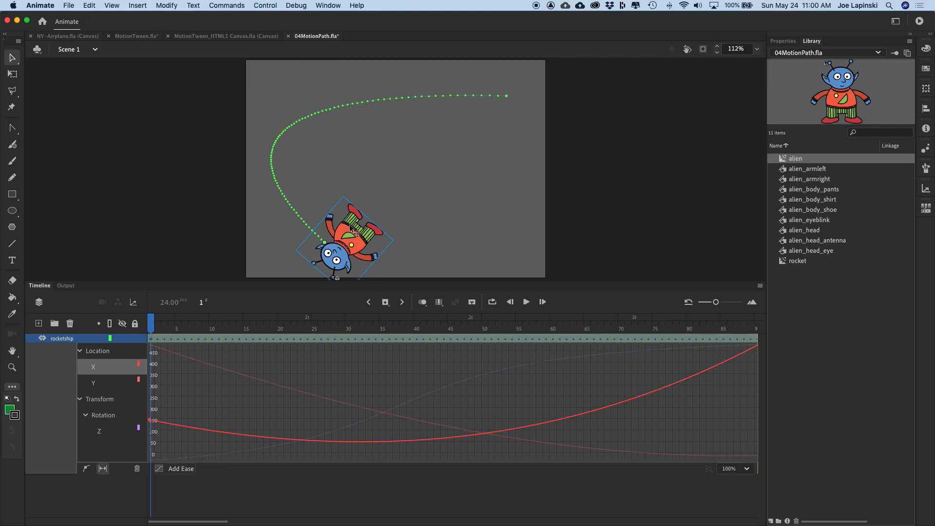
# - Apply an Alpha color effect to the alien at frame 1 and set it to 100%
pyautogui.click(790, 41)
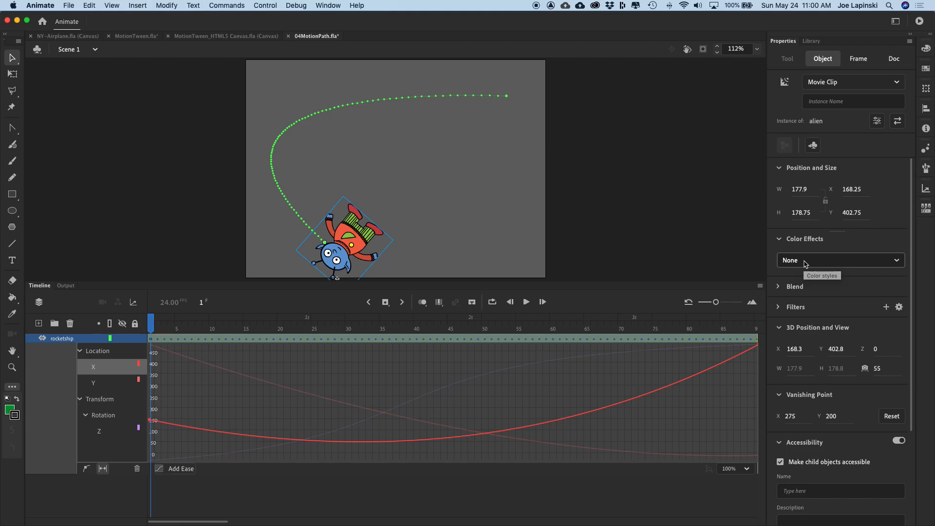
pyautogui.click(805, 264)
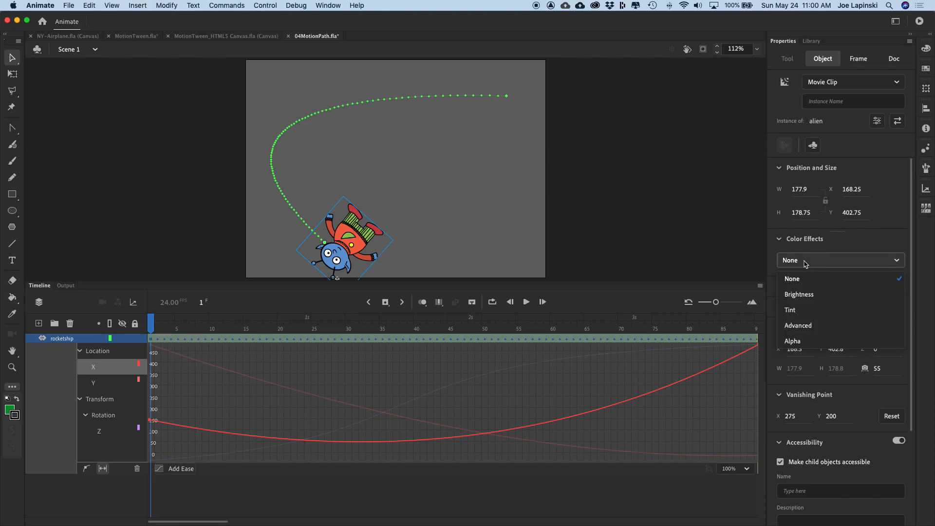
pyautogui.click(804, 341)
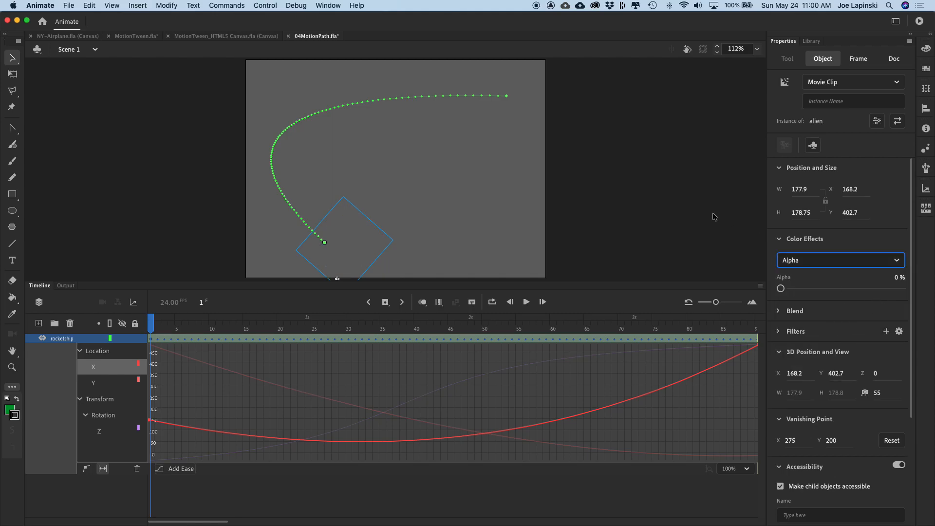
pyautogui.moveTo(780, 288); pyautogui.dragTo(811, 299)
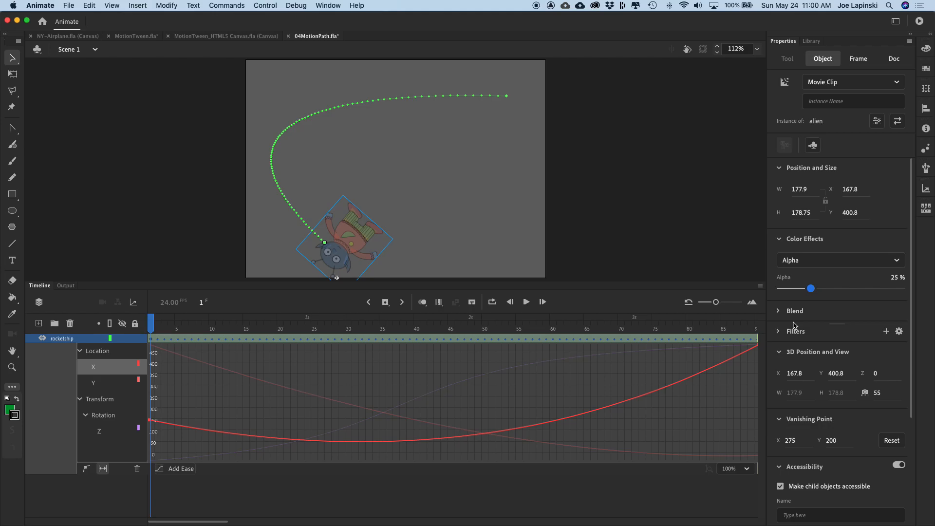
pyautogui.moveTo(811, 288); pyautogui.dragTo(905, 289)
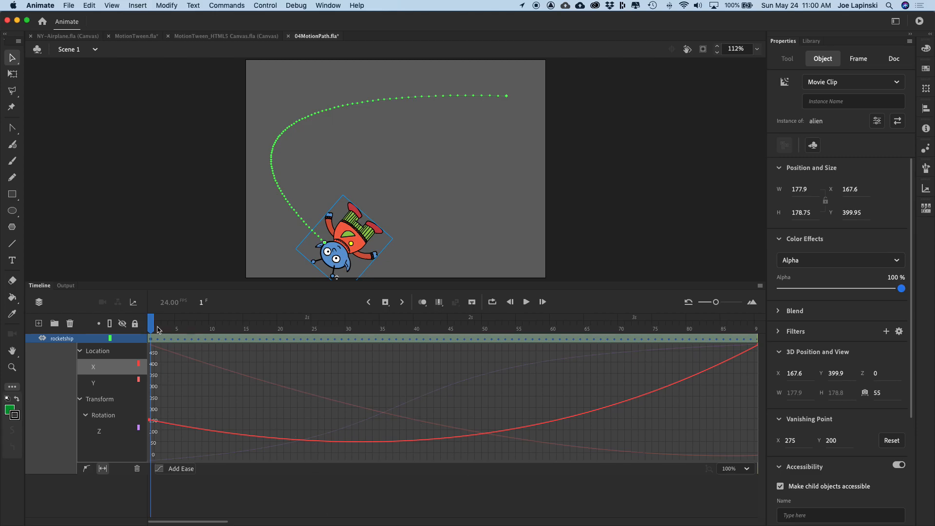
# - Set the alien's alpha to 25% at frame 90, the end of the motion path
pyautogui.moveTo(157, 333); pyautogui.dragTo(778, 350)
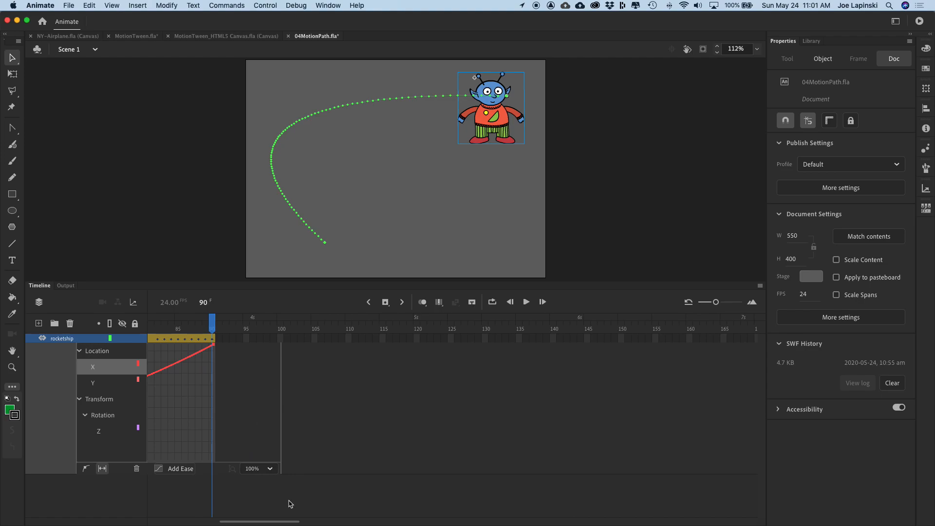
pyautogui.moveTo(275, 521); pyautogui.dragTo(203, 520)
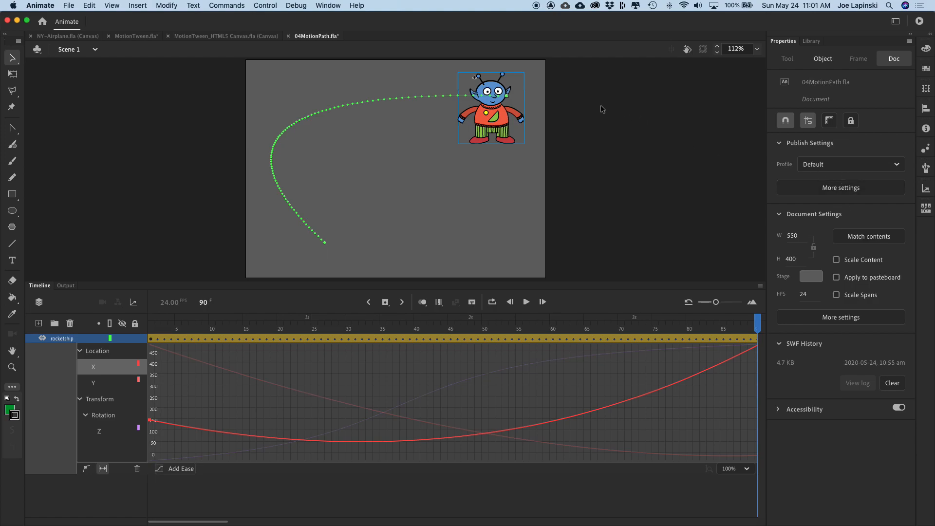
pyautogui.click(503, 122)
pyautogui.moveTo(903, 294); pyautogui.dragTo(813, 298)
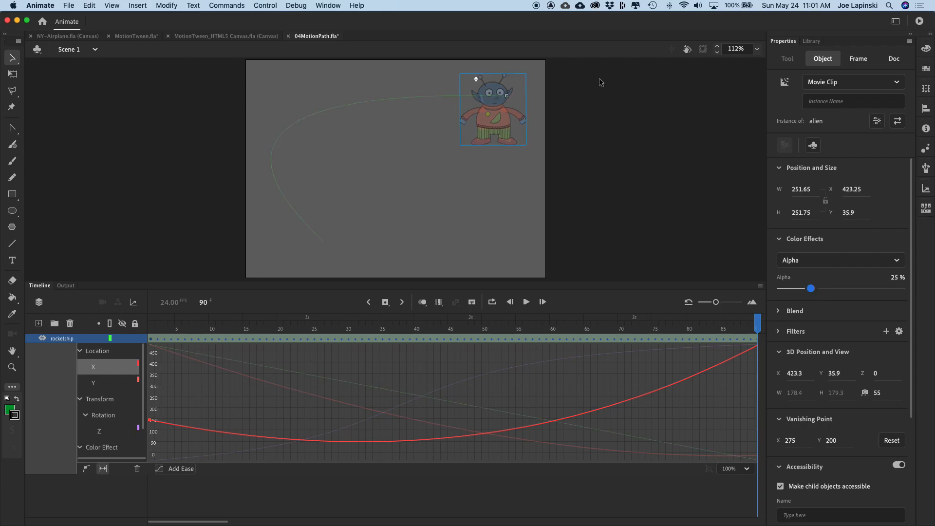
# - Return to frame 1, show the Alpha Amount curve in the motion graph, and turn off the fit-to-view display
pyautogui.moveTo(757, 324); pyautogui.dragTo(3, 337)
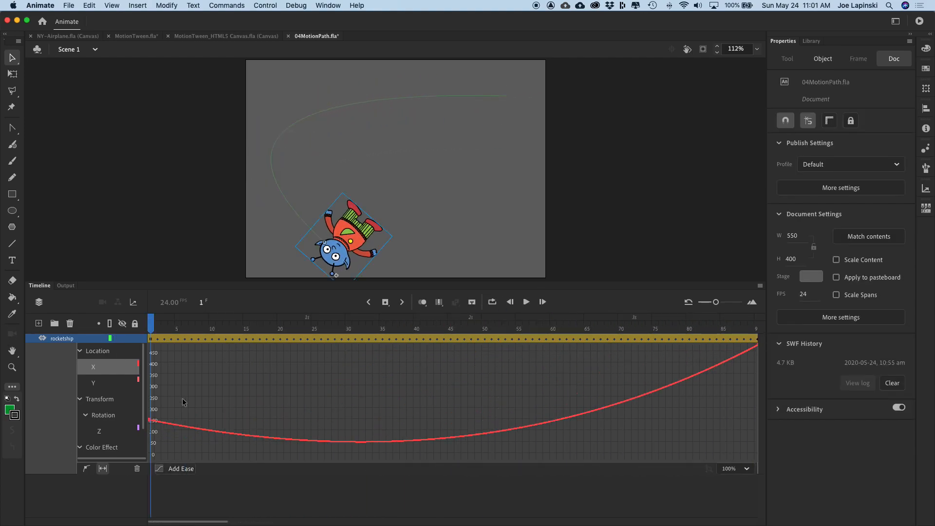
pyautogui.scroll(-2, 108, 440)
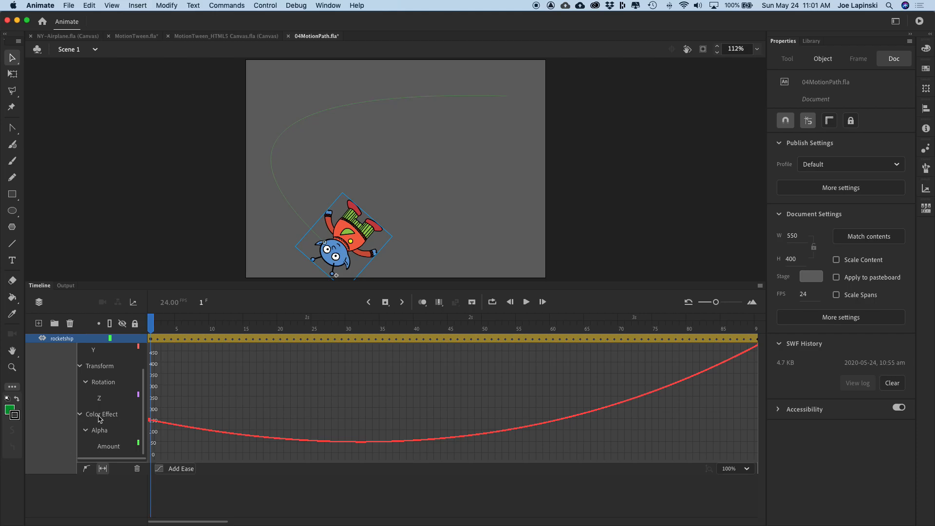
pyautogui.click(109, 415)
pyautogui.click(104, 429)
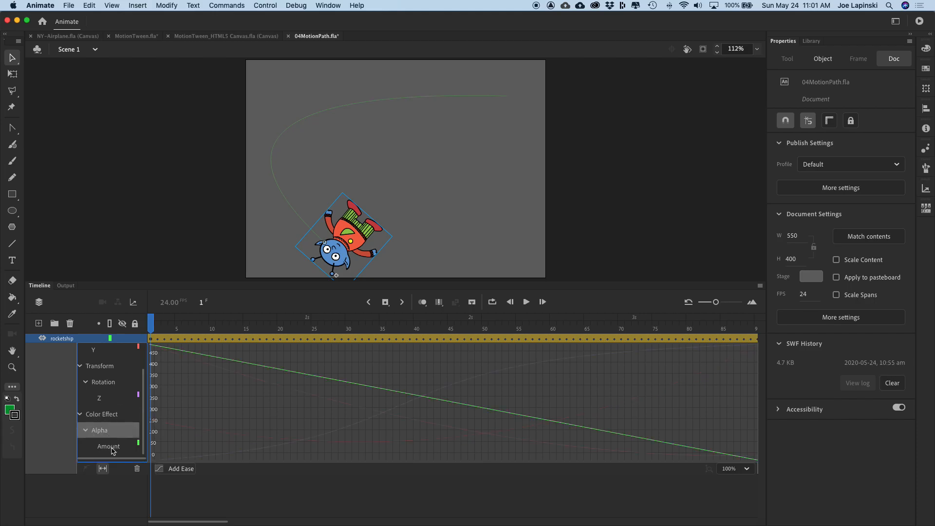
pyautogui.click(112, 449)
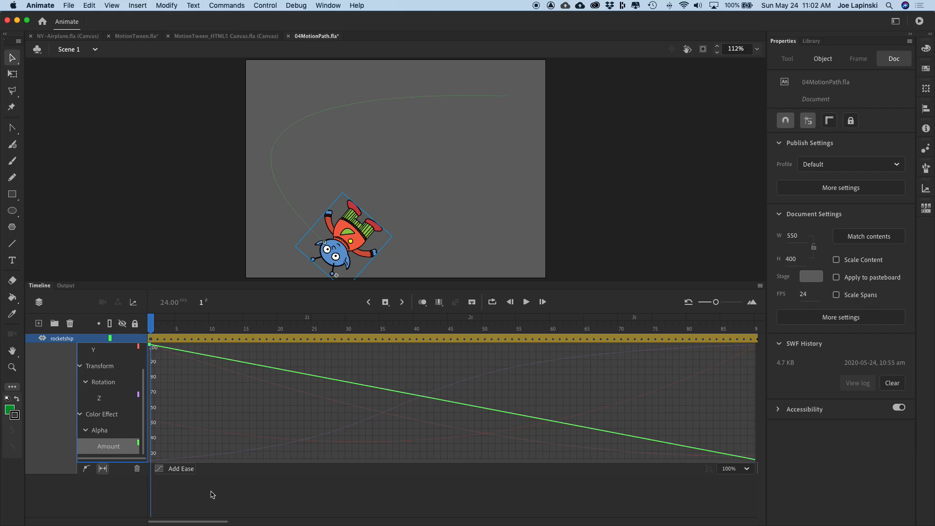
pyautogui.click(103, 469)
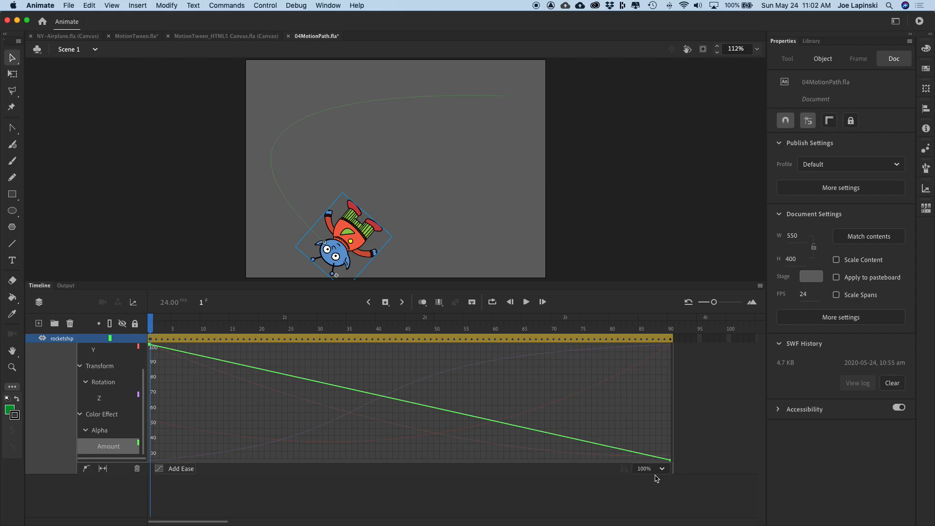
# - Lower the last keyframe of the Alpha Amount curve to about 0% so the alien fades out completely
pyautogui.moveTo(671, 460)
pyautogui.mouseDown()
pyautogui.moveTo(672, 451)
pyautogui.moveTo(669, 465)
pyautogui.mouseUp()
pyautogui.moveTo(670, 460)
pyautogui.mouseDown()
pyautogui.moveTo(670, 438)
pyautogui.moveTo(663, 455)
pyautogui.moveTo(681, 468)
pyautogui.moveTo(674, 451)
pyautogui.mouseUp()
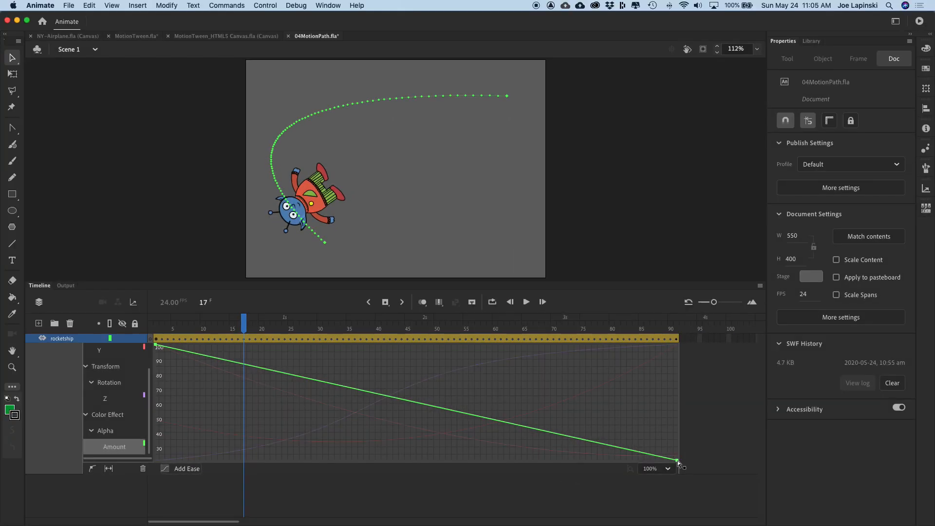
pyautogui.click(683, 460)
pyautogui.moveTo(677, 461); pyautogui.dragTo(678, 463)
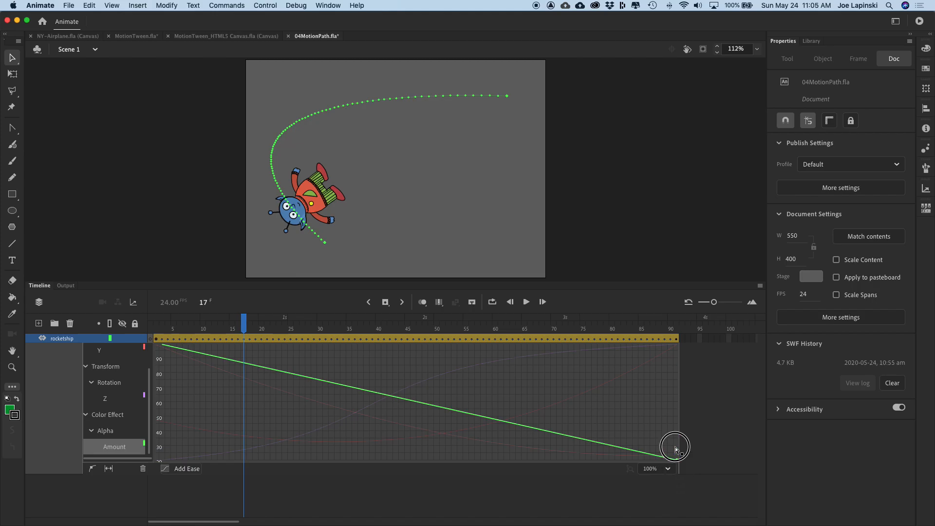
pyautogui.click(677, 459)
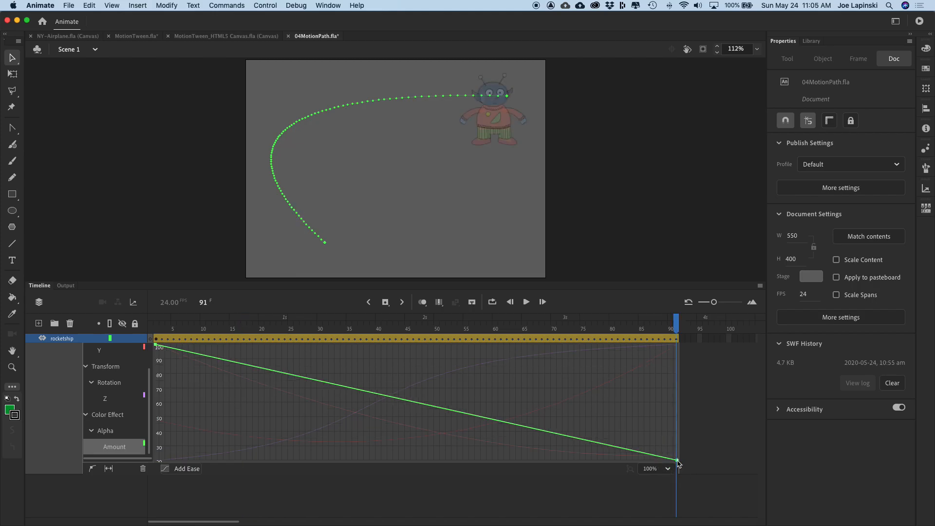
pyautogui.moveTo(677, 461); pyautogui.dragTo(676, 474)
pyautogui.click(637, 327)
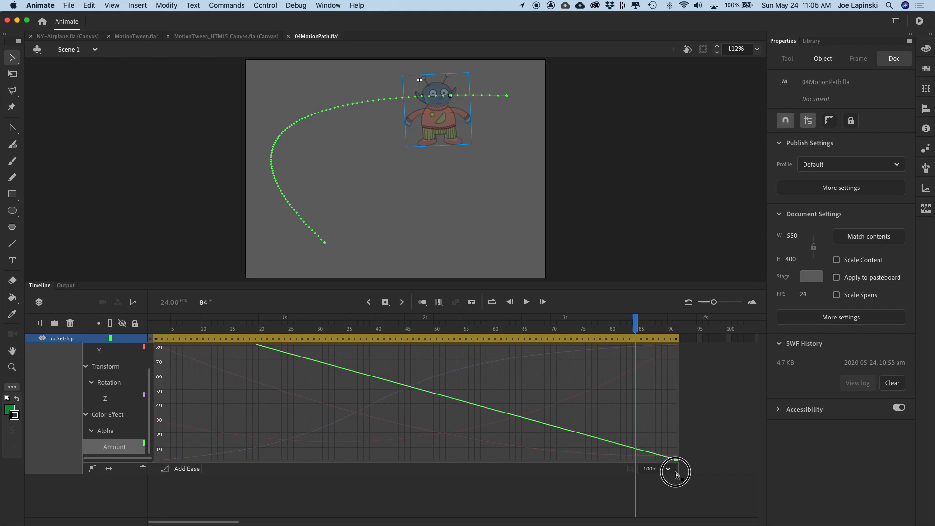
pyautogui.moveTo(675, 474); pyautogui.dragTo(676, 475)
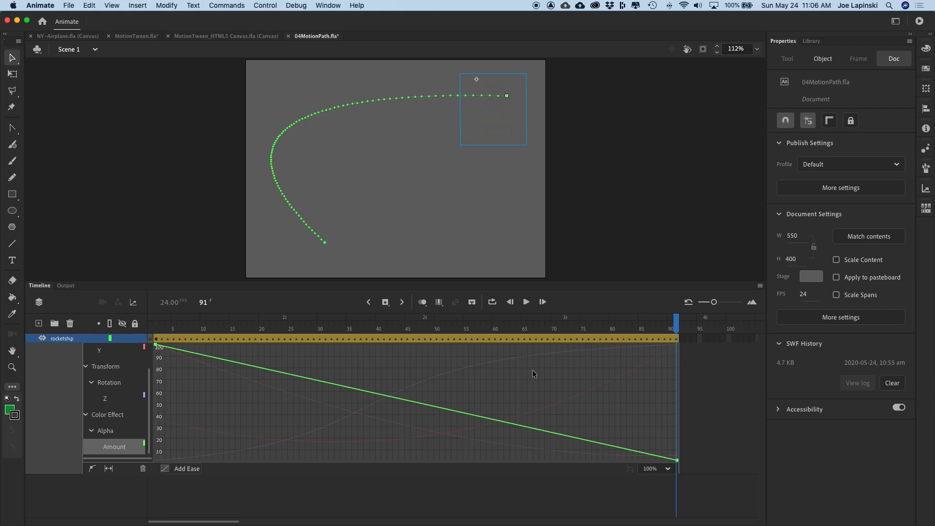
pyautogui.moveTo(676, 323)
pyautogui.mouseDown()
pyautogui.moveTo(313, 324)
pyautogui.moveTo(676, 324)
pyautogui.mouseUp()
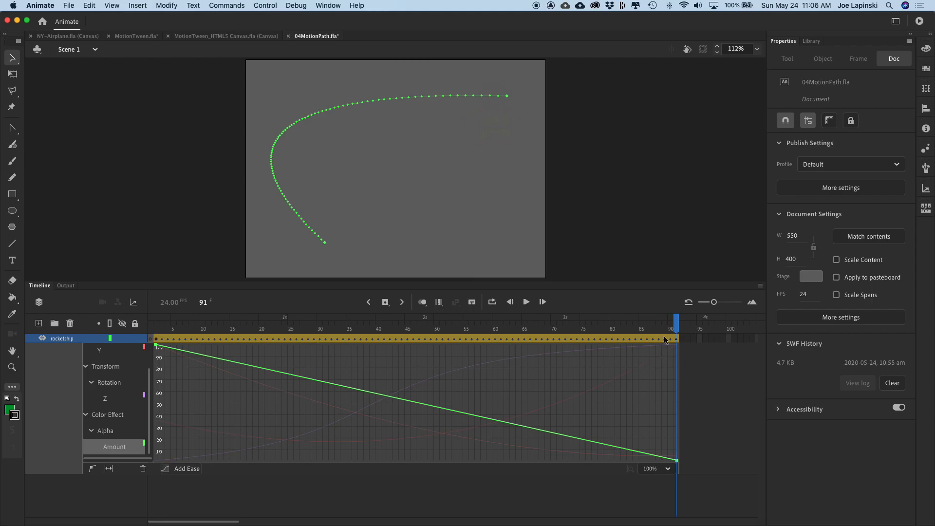
# - Try to add an anchor point to the Alpha Amount curve at frame 20
pyautogui.moveTo(674, 326); pyautogui.dragTo(262, 346)
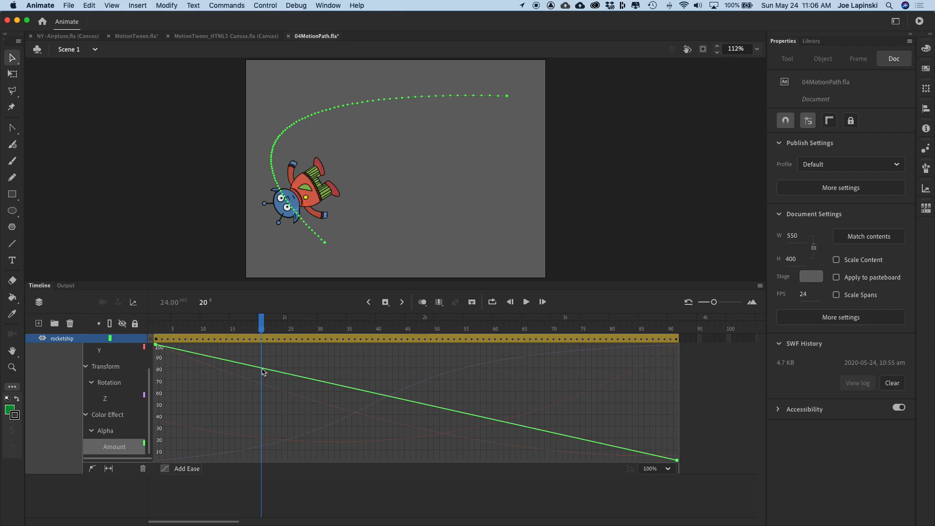
pyautogui.doubleClick(262, 370)
pyautogui.doubleClick(268, 340)
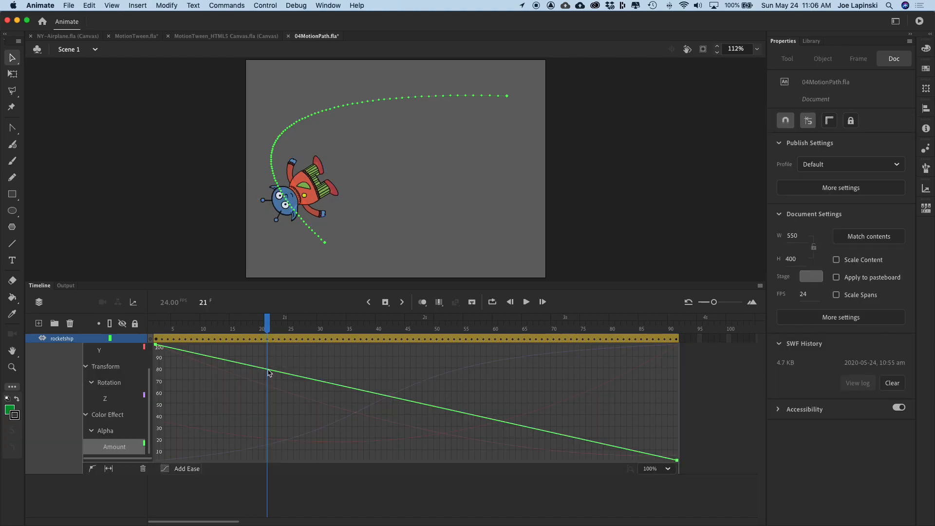
pyautogui.click(266, 373)
pyautogui.click(264, 370)
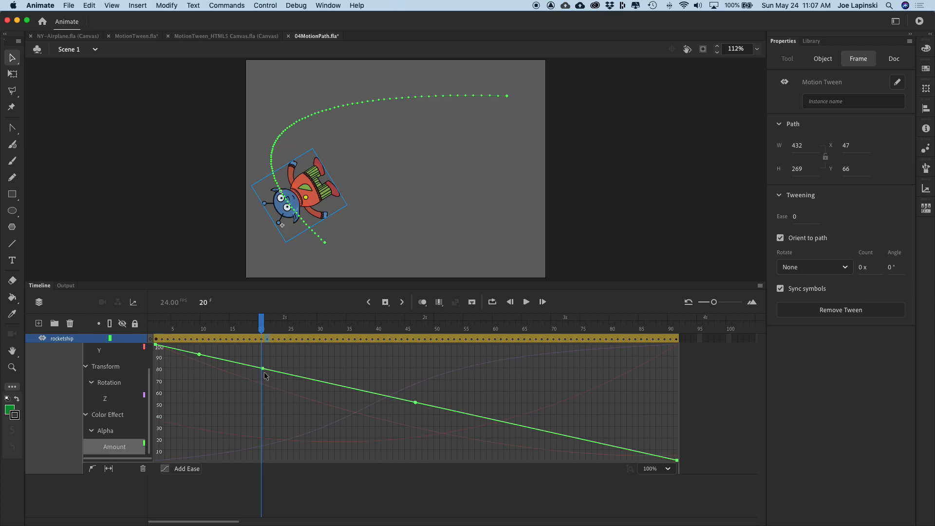
pyautogui.click(265, 375)
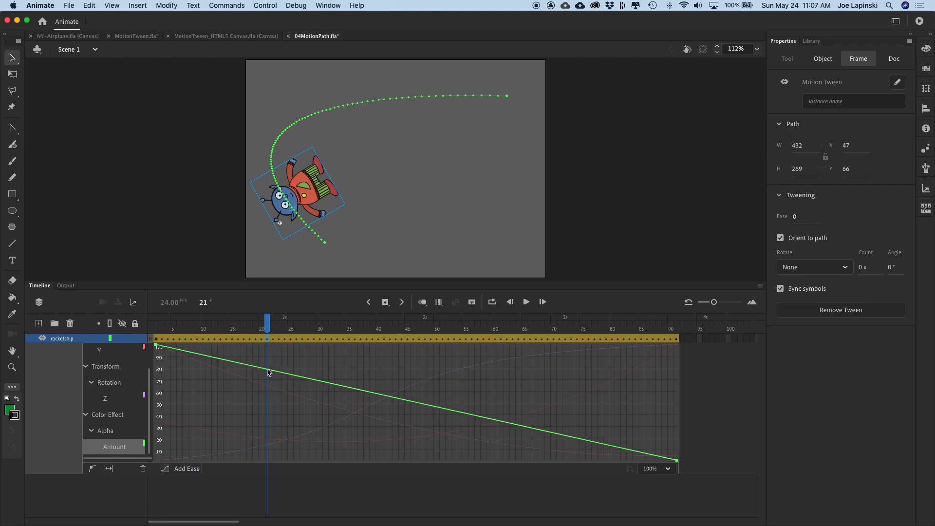
pyautogui.click(268, 372)
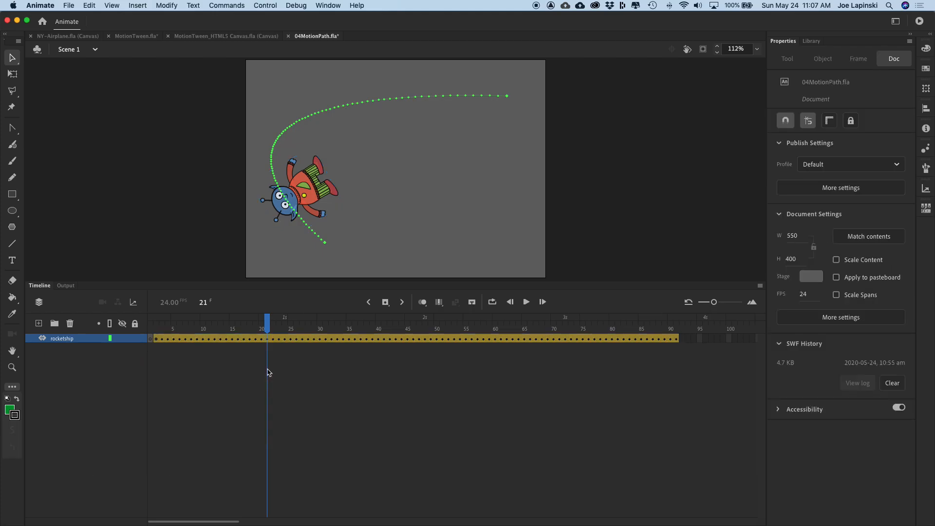
pyautogui.click(274, 339)
pyautogui.doubleClick(274, 339)
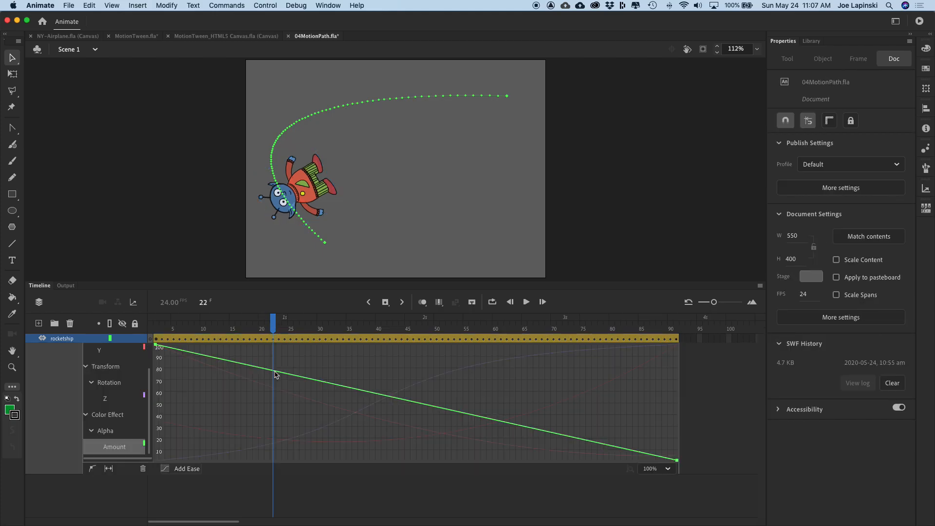
pyautogui.click(274, 374)
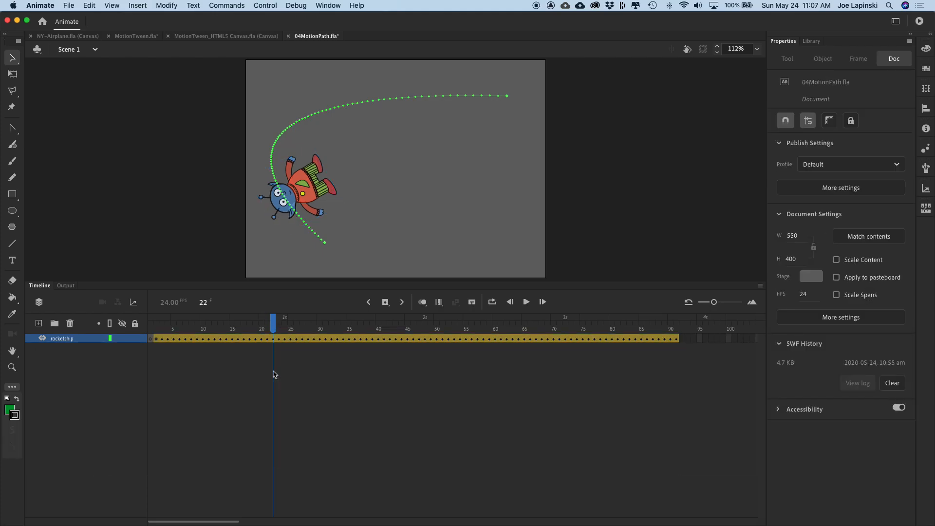
pyautogui.doubleClick(279, 339)
pyautogui.moveTo(279, 322); pyautogui.dragTo(243, 322)
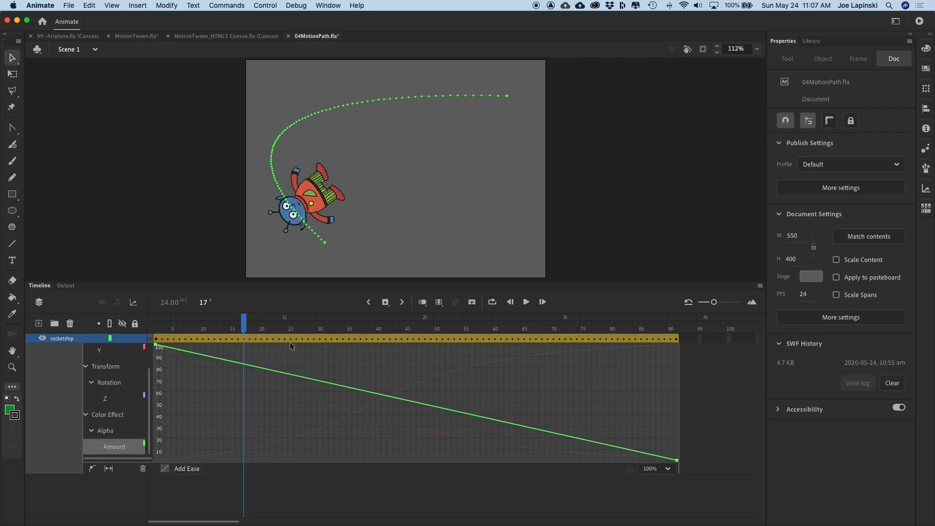
# - Add an anchor point to the Alpha Amount curve at frame 20 and lower it to about 50%
pyautogui.click(262, 369)
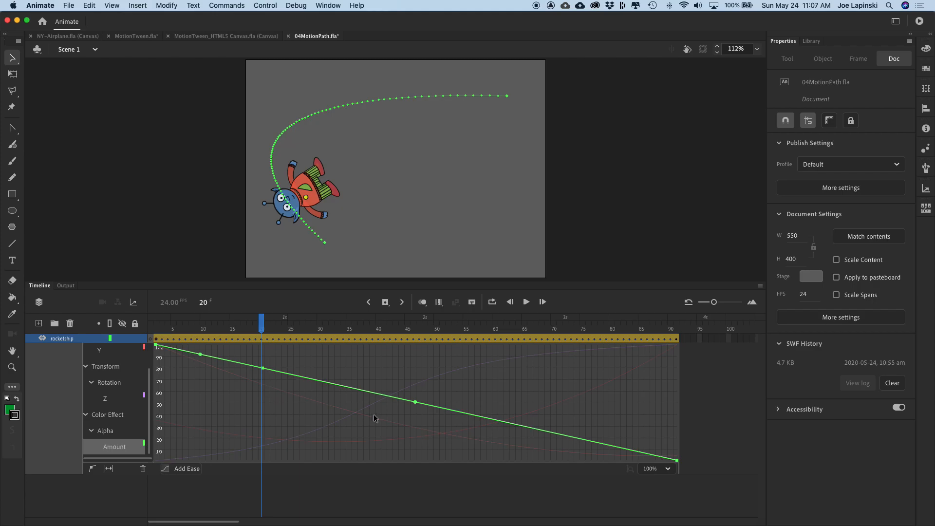
pyautogui.click(262, 370)
pyautogui.click(262, 370)
pyautogui.click(263, 370)
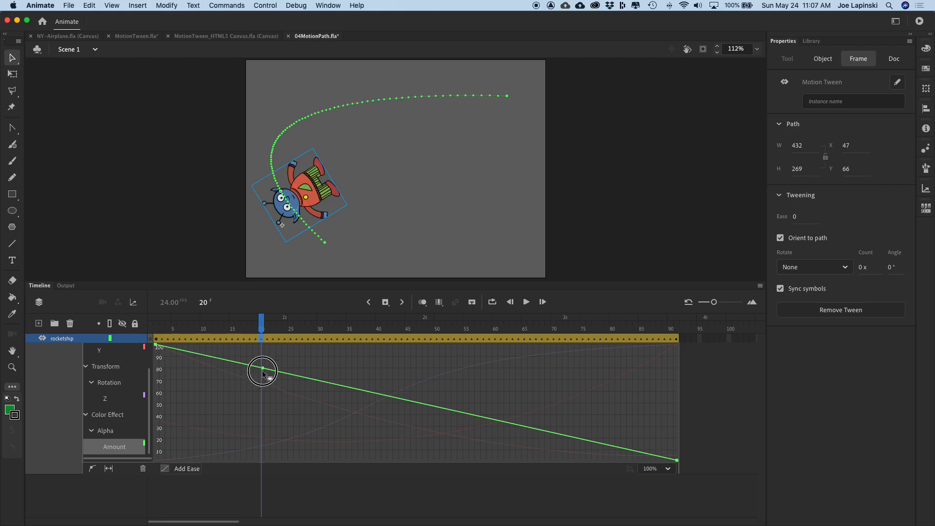
pyautogui.moveTo(262, 369); pyautogui.dragTo(264, 405)
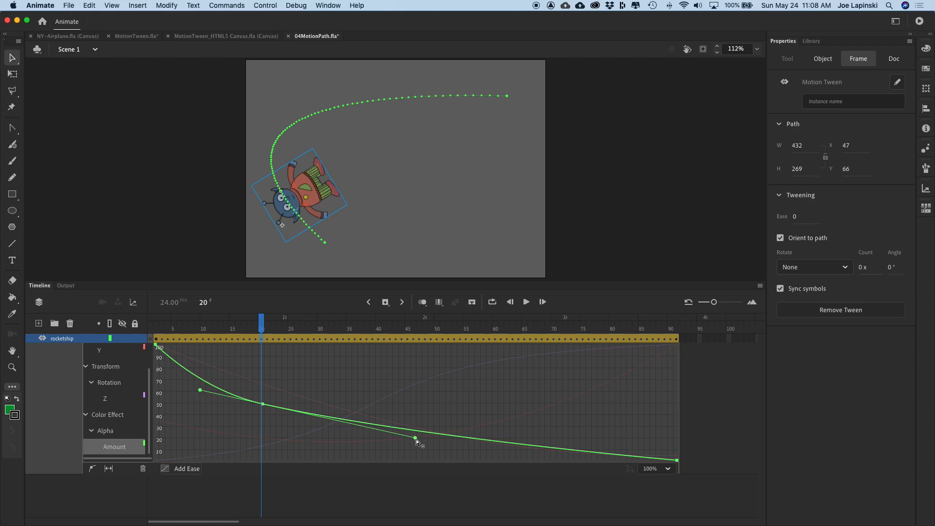
# - Raise the frame 20 anchor's outgoing handle to bend the alpha curve upward, and scrub to frame 33 to preview the fade
pyautogui.moveTo(415, 439); pyautogui.dragTo(427, 355)
pyautogui.moveTo(262, 322); pyautogui.dragTo(261, 361)
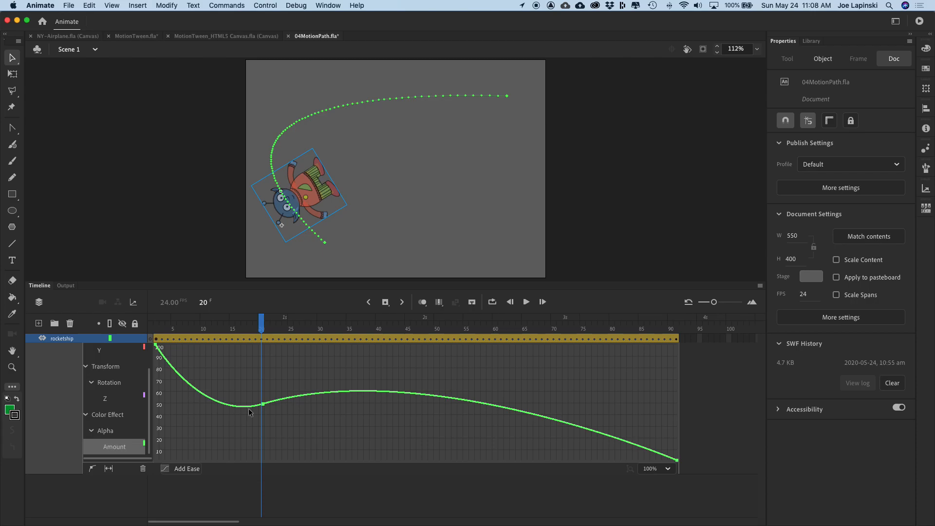
pyautogui.moveTo(262, 324); pyautogui.dragTo(337, 374)
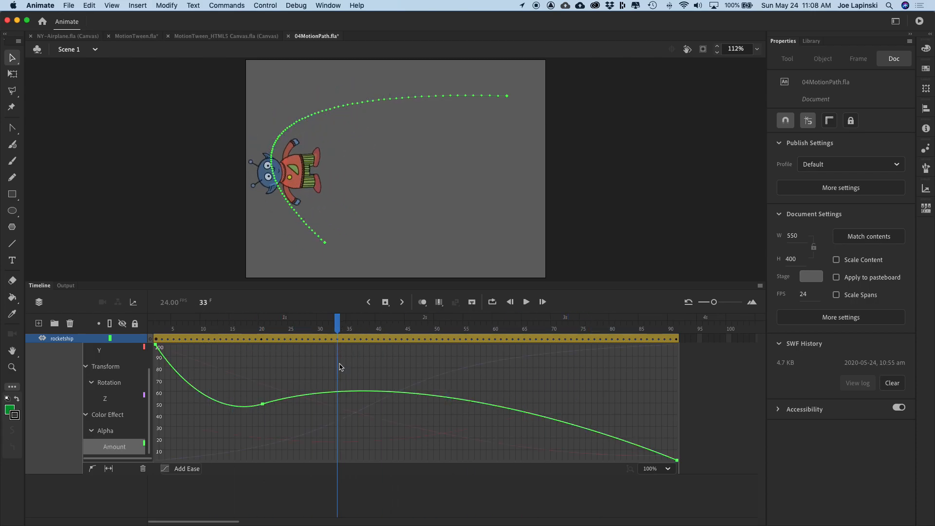
# - Remove the alien's Color Effect tween and return the playhead to frame 2
pyautogui.click(115, 417)
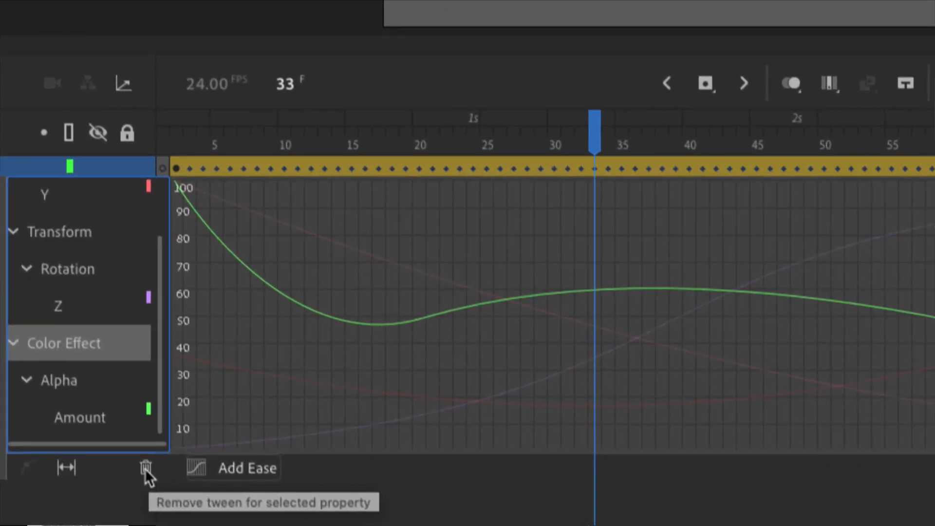
pyautogui.click(146, 469)
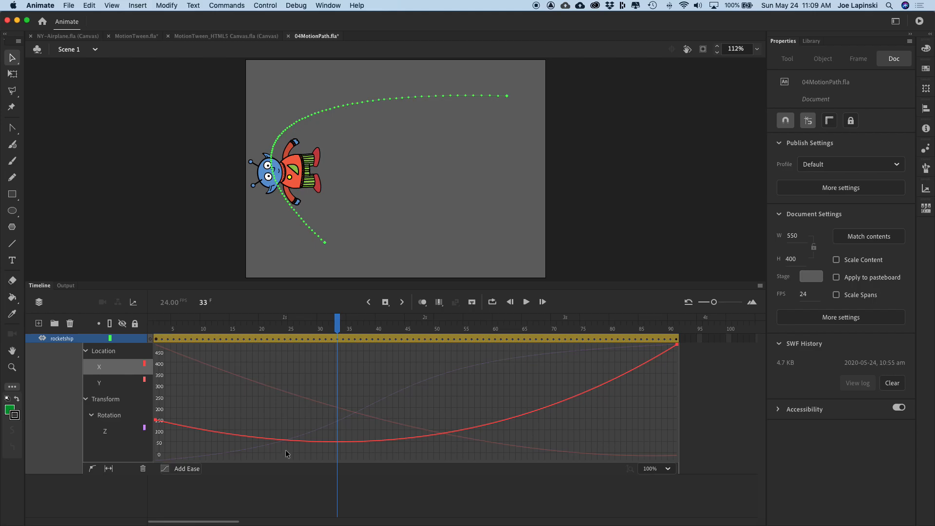
pyautogui.moveTo(338, 326); pyautogui.dragTo(135, 328)
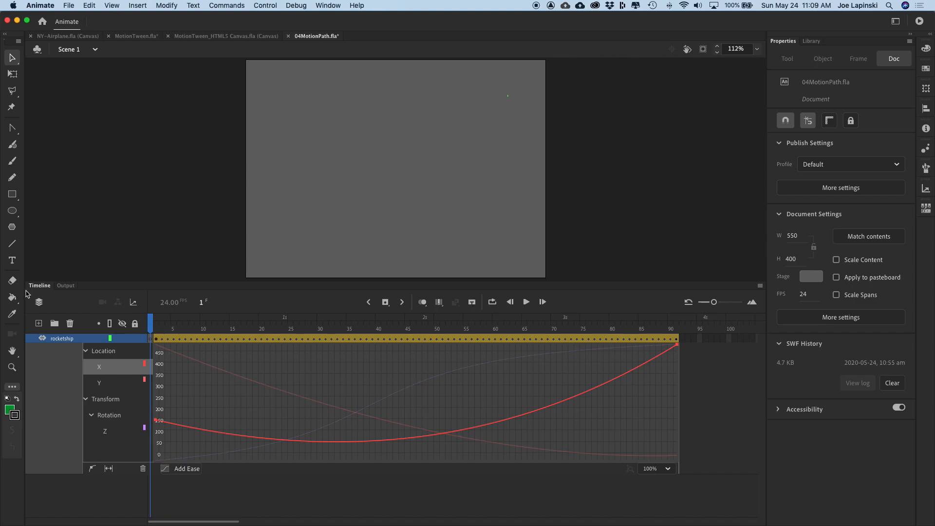
pyautogui.moveTo(151, 325); pyautogui.dragTo(157, 326)
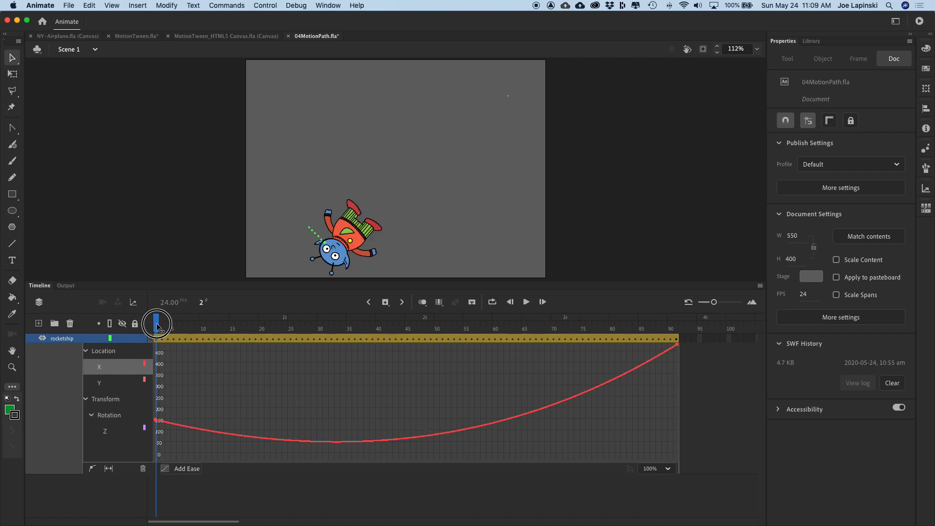
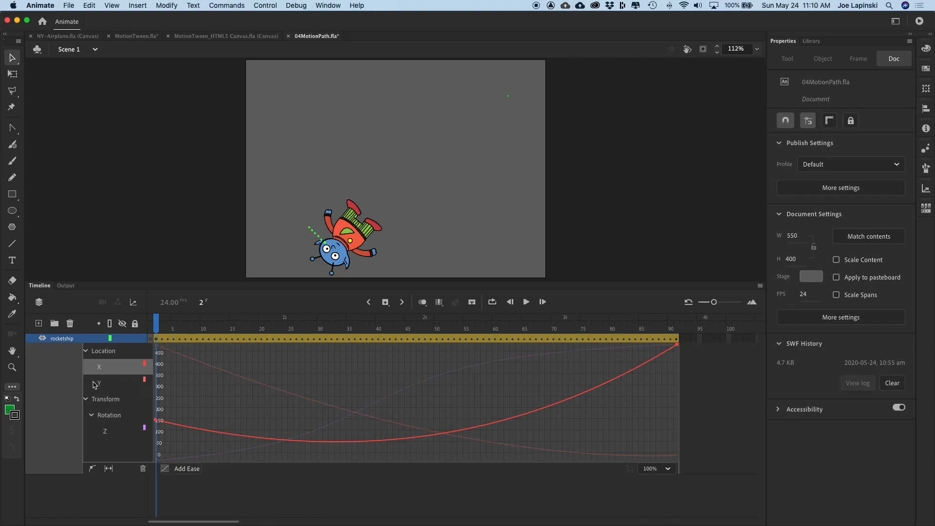
# - Apply the Simple (Fastest) ease to the Location X property and scrub between frames 2 and 35 to preview it
pyautogui.click(111, 387)
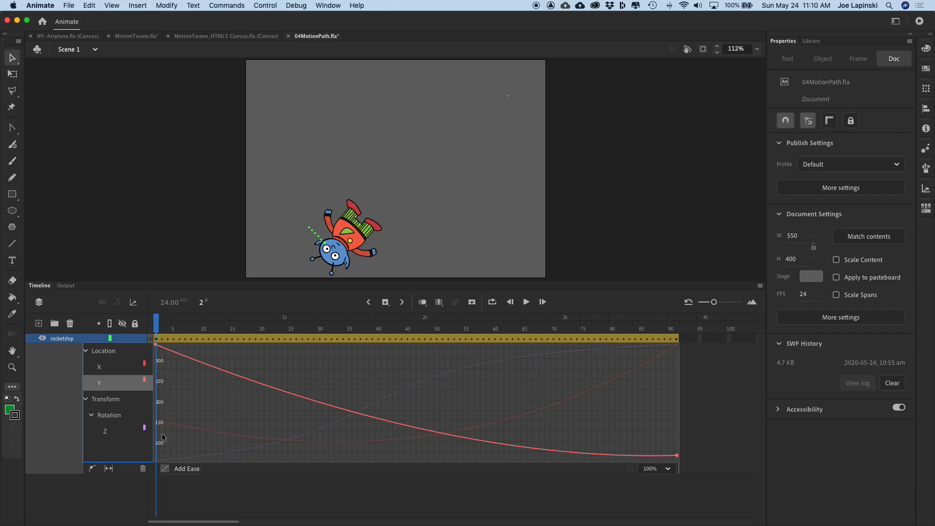
pyautogui.click(111, 371)
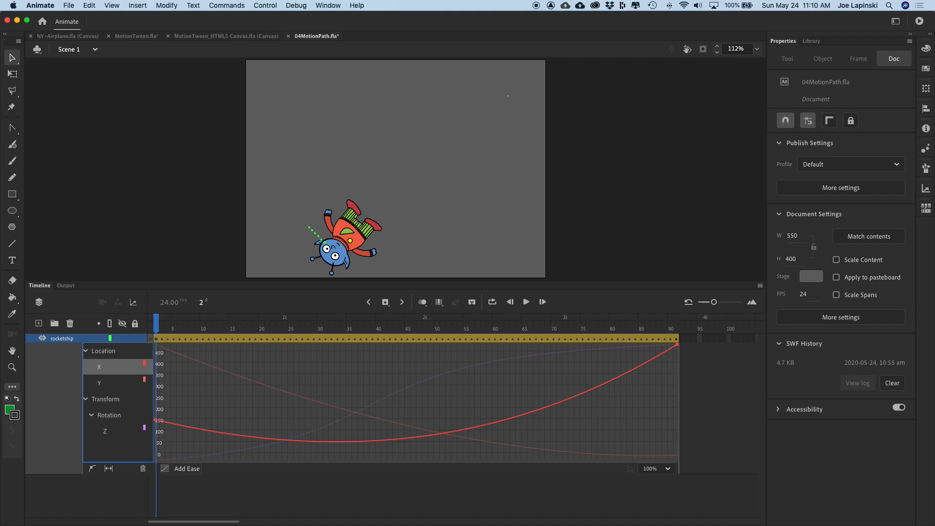
pyautogui.click(187, 468)
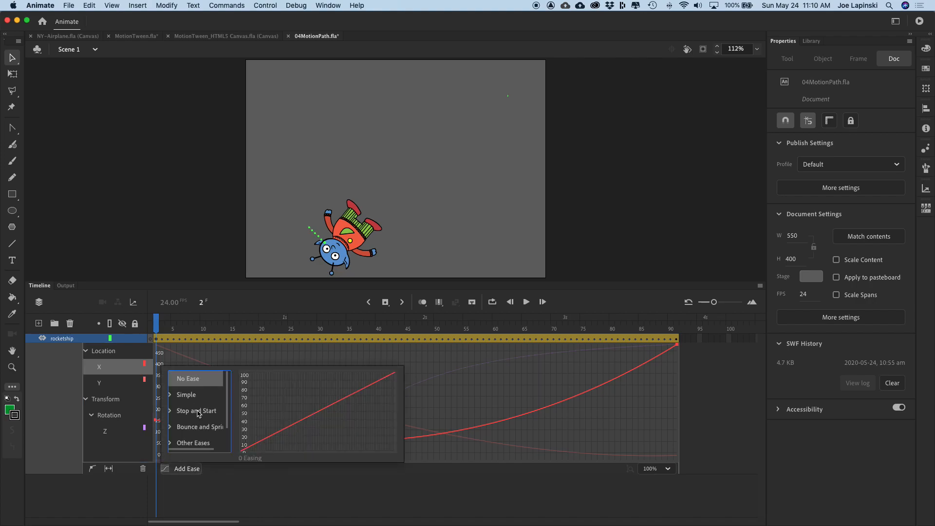
pyautogui.scroll(-1, 197, 413)
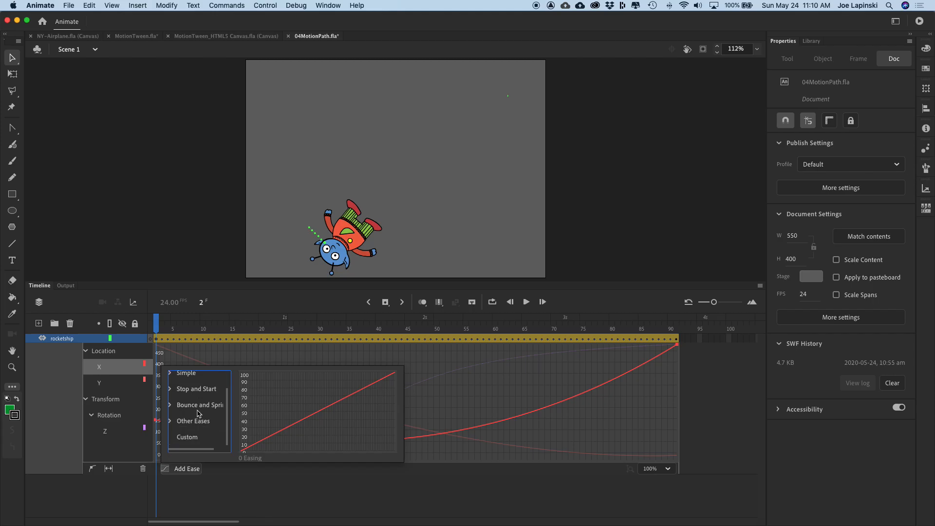
pyautogui.scroll(1, 199, 413)
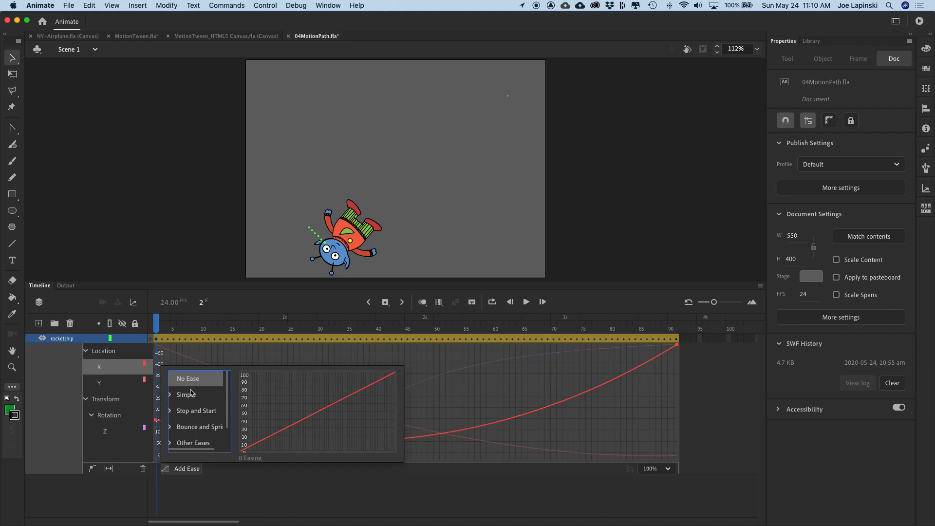
pyautogui.click(172, 395)
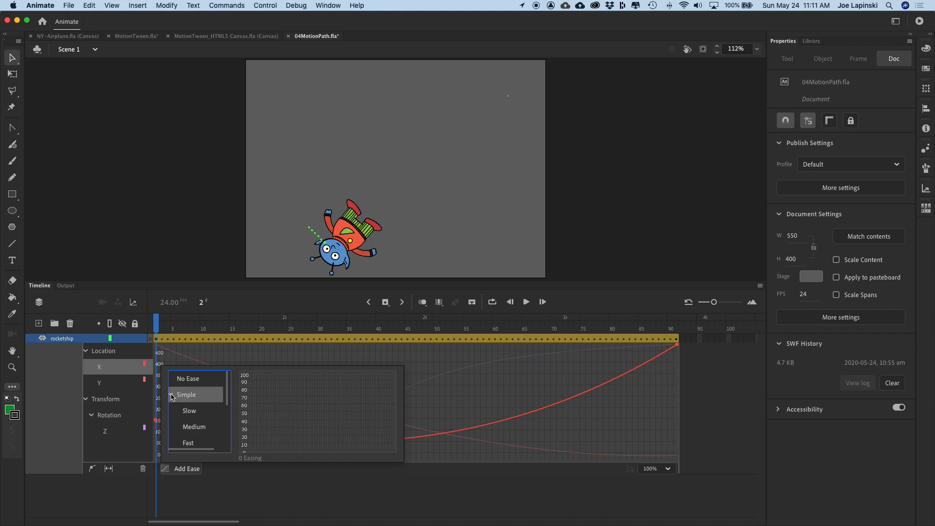
pyautogui.scroll(-2, 194, 405)
pyautogui.scroll(2, 195, 406)
pyautogui.scroll(-2, 212, 430)
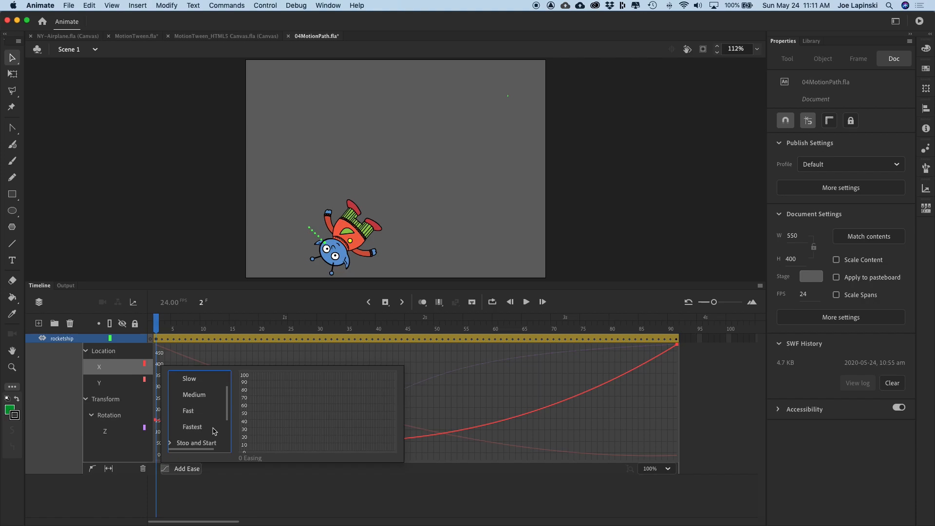
pyautogui.click(203, 427)
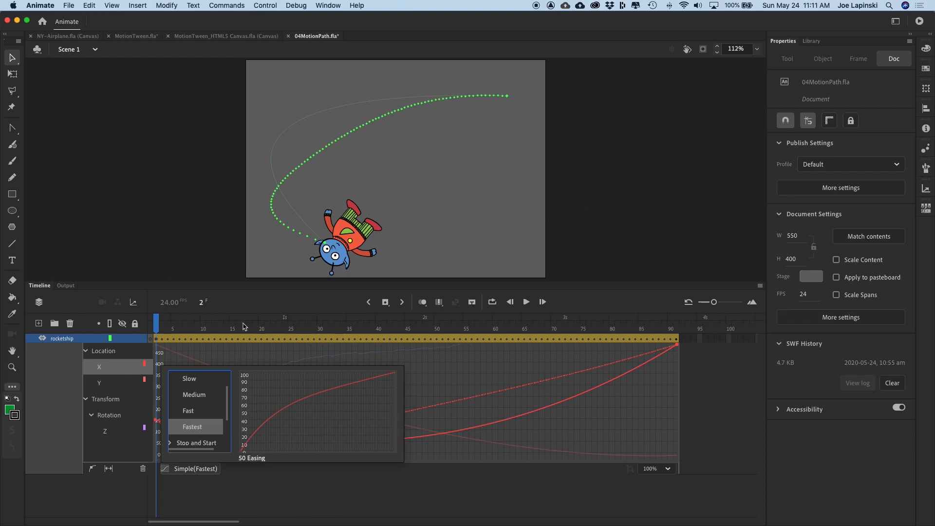
pyautogui.moveTo(158, 328); pyautogui.dragTo(350, 366)
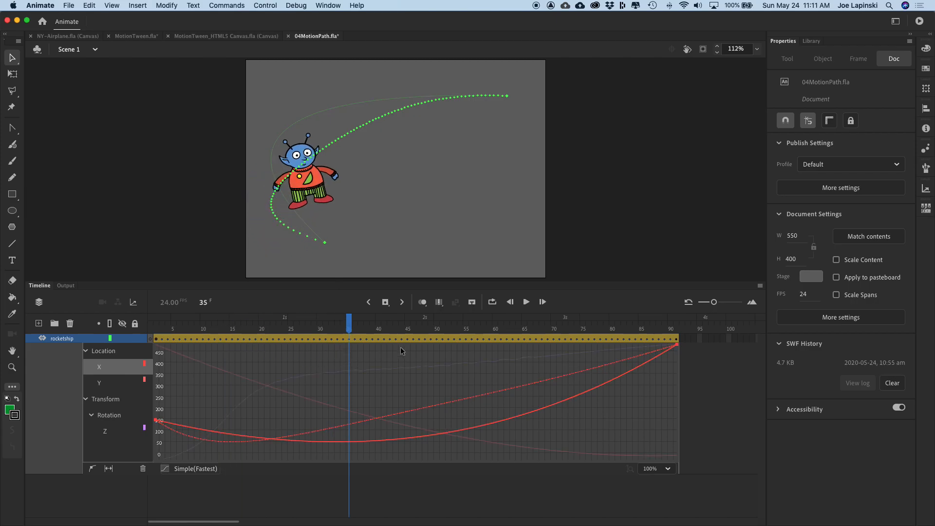
pyautogui.moveTo(349, 325); pyautogui.dragTo(108, 418)
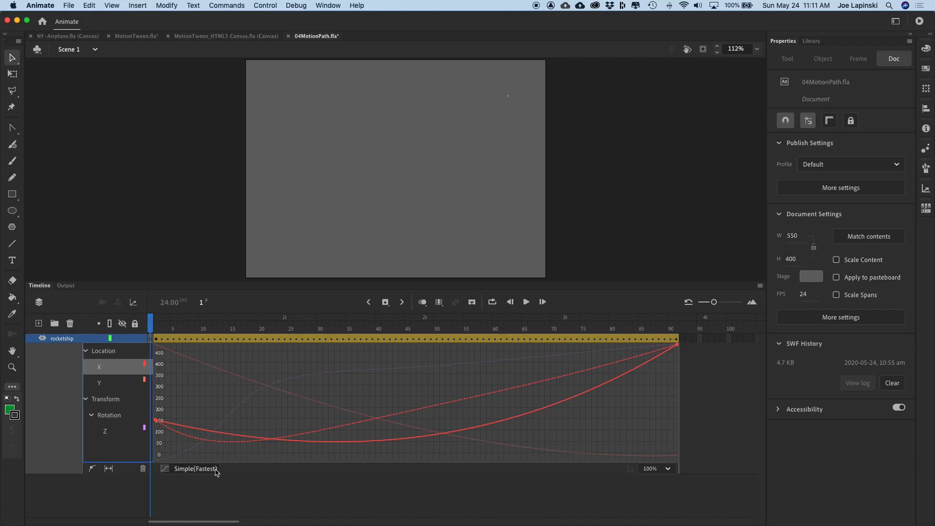
# - Change the Location X ease to Bounce and scrub from frame 2 to frame 35 to preview the motion
pyautogui.click(191, 469)
pyautogui.click(156, 324)
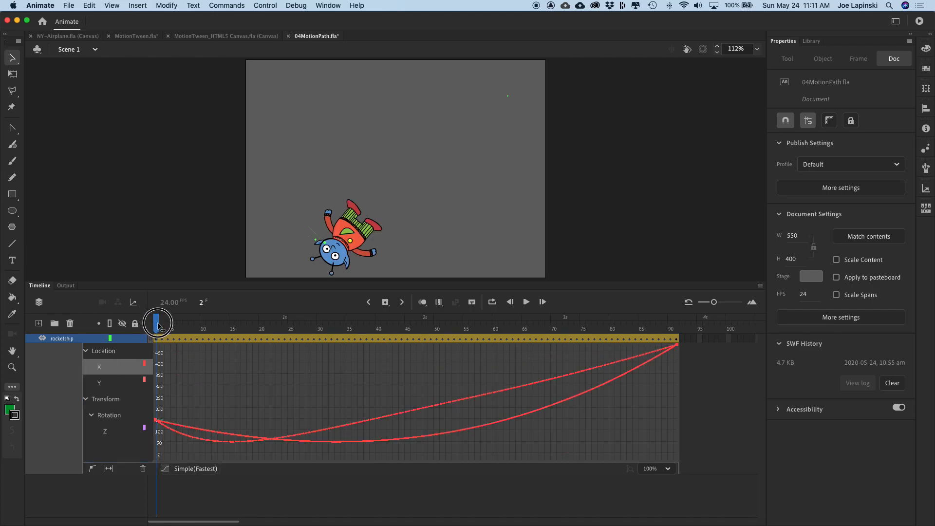
pyautogui.click(186, 472)
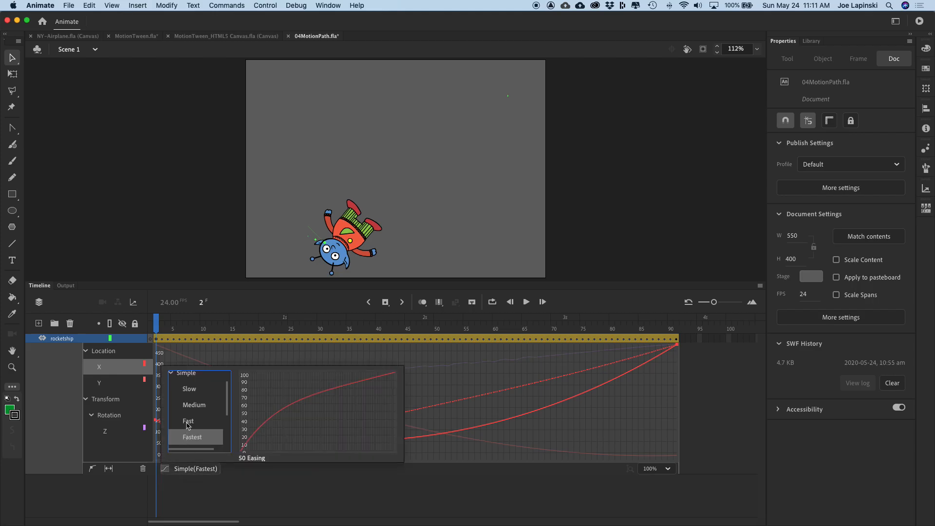
pyautogui.scroll(-3, 189, 427)
pyautogui.click(194, 405)
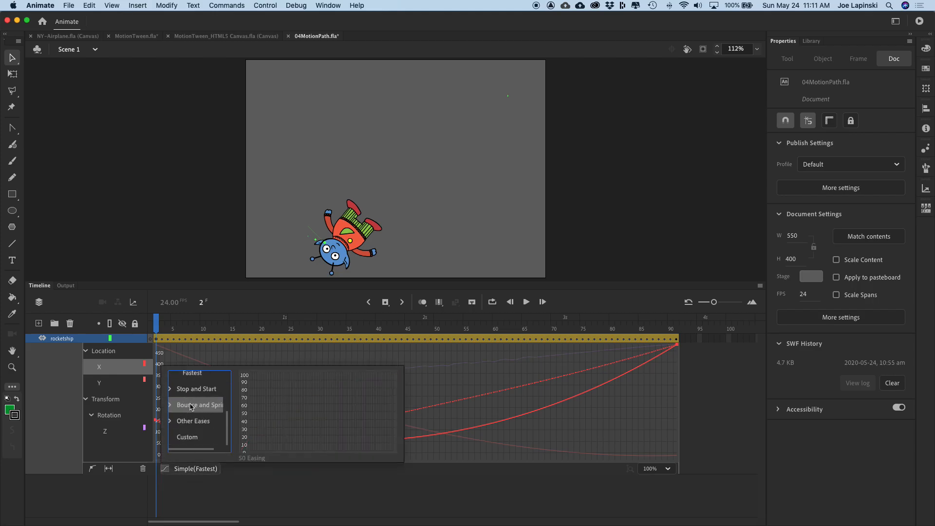
pyautogui.click(170, 405)
pyautogui.click(191, 422)
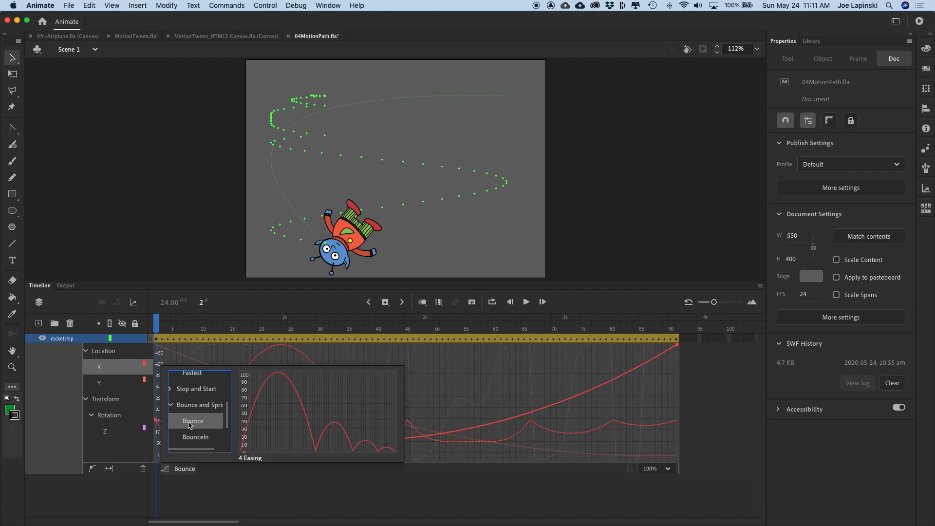
pyautogui.moveTo(156, 324); pyautogui.dragTo(349, 444)
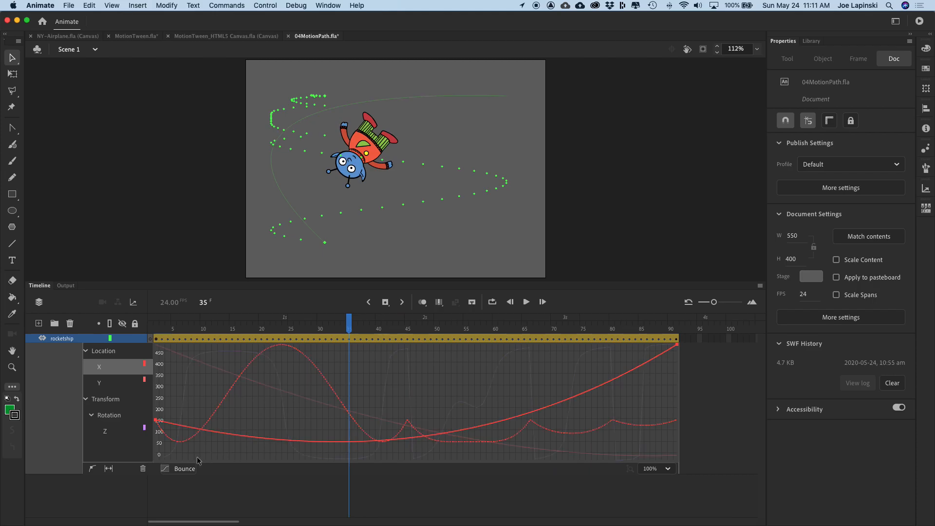
# - Change the Location X ease to Spring and scrub back to frame 12 to preview the motion
pyautogui.click(184, 468)
pyautogui.scroll(-2, 197, 428)
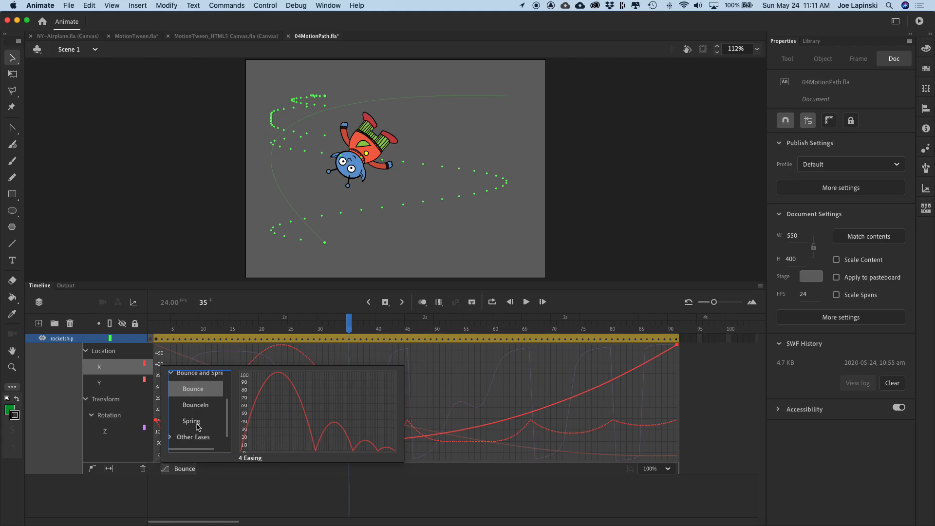
pyautogui.click(195, 424)
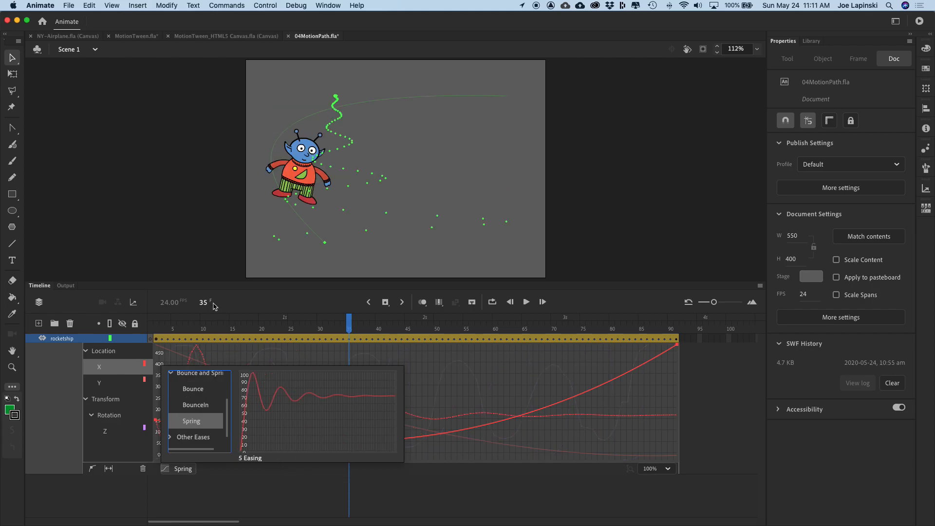
pyautogui.moveTo(350, 325); pyautogui.dragTo(214, 337)
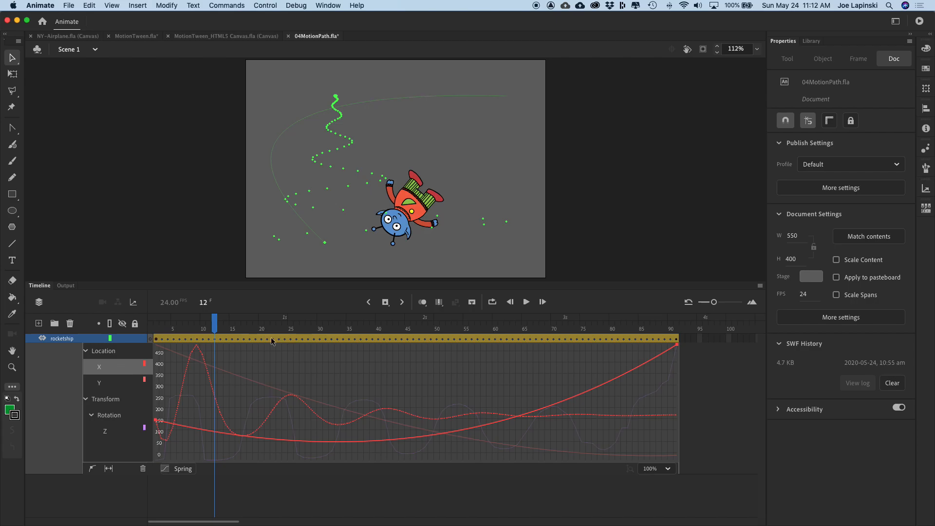
# - Close the motion graph at frame 26 and test the movie to watch the alien's animation
pyautogui.doubleClick(294, 340)
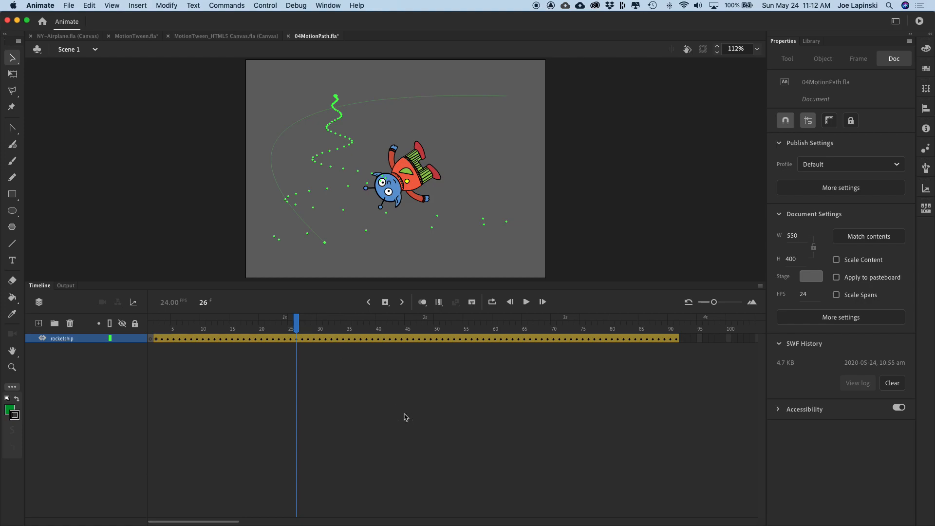
pyautogui.press('super+Return')
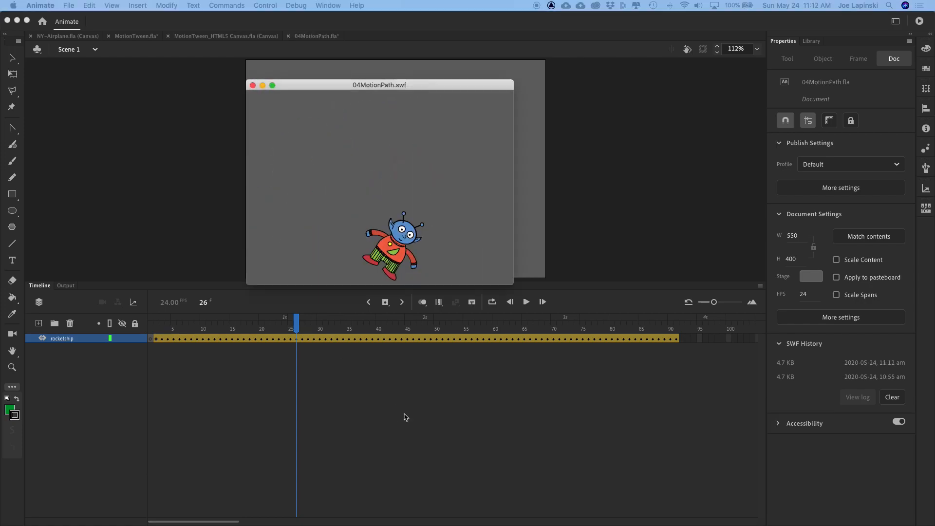